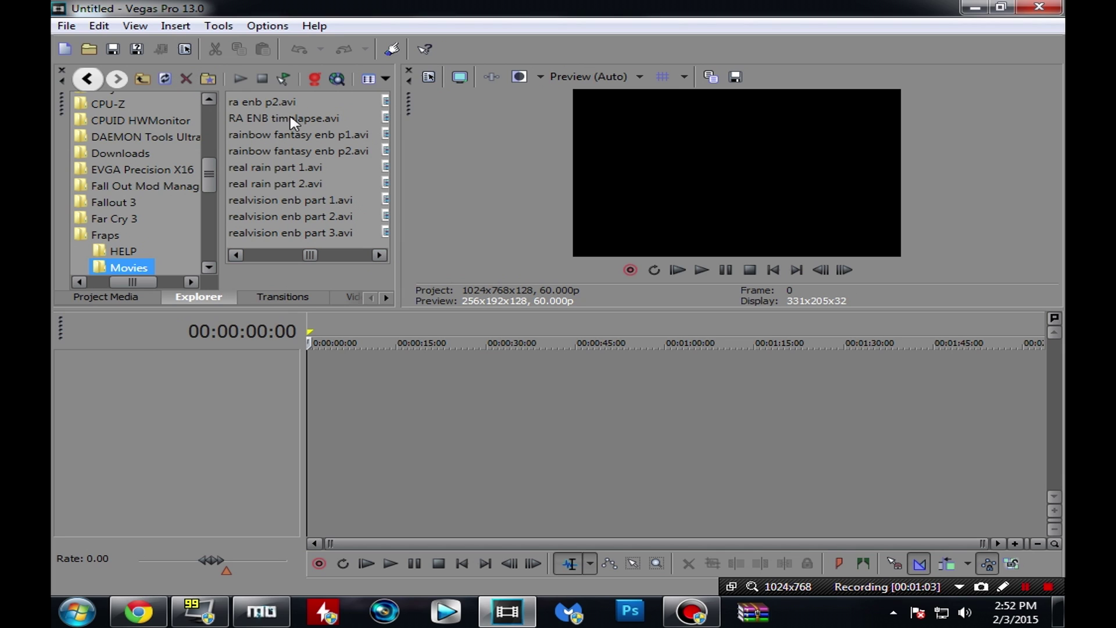
- Add RA ENB timelapse.avi to the timeline without matching the project video settings to the media
click(312, 120)
double_click(312, 121)
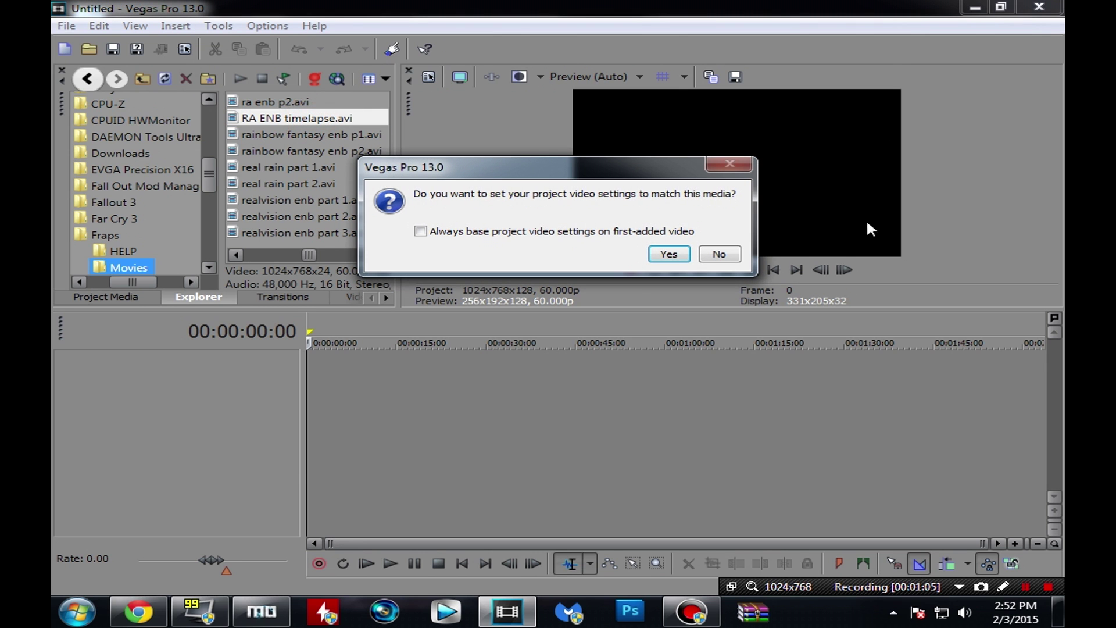
click(720, 254)
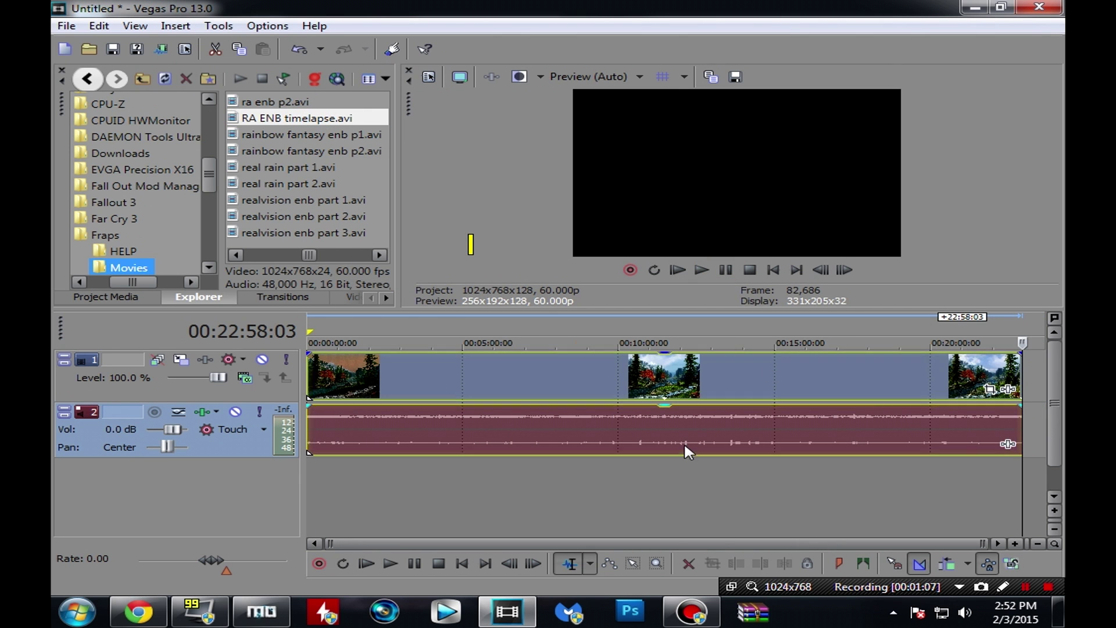
- Set the timelapse video event's resampling to Disable resample in its properties
click(314, 333)
click(360, 363)
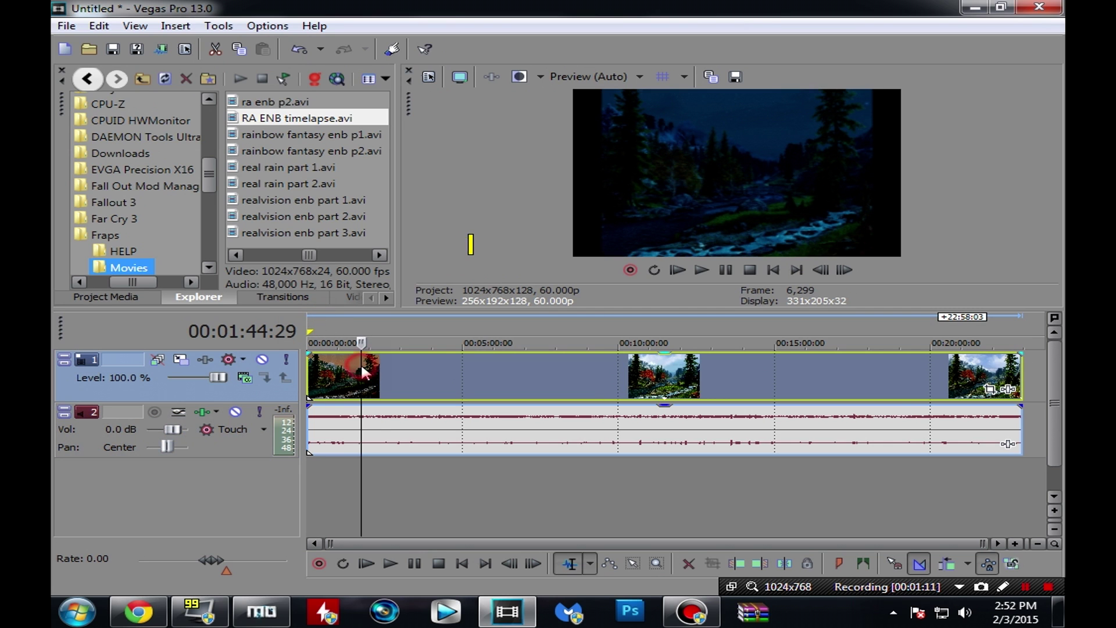
right_click(387, 371)
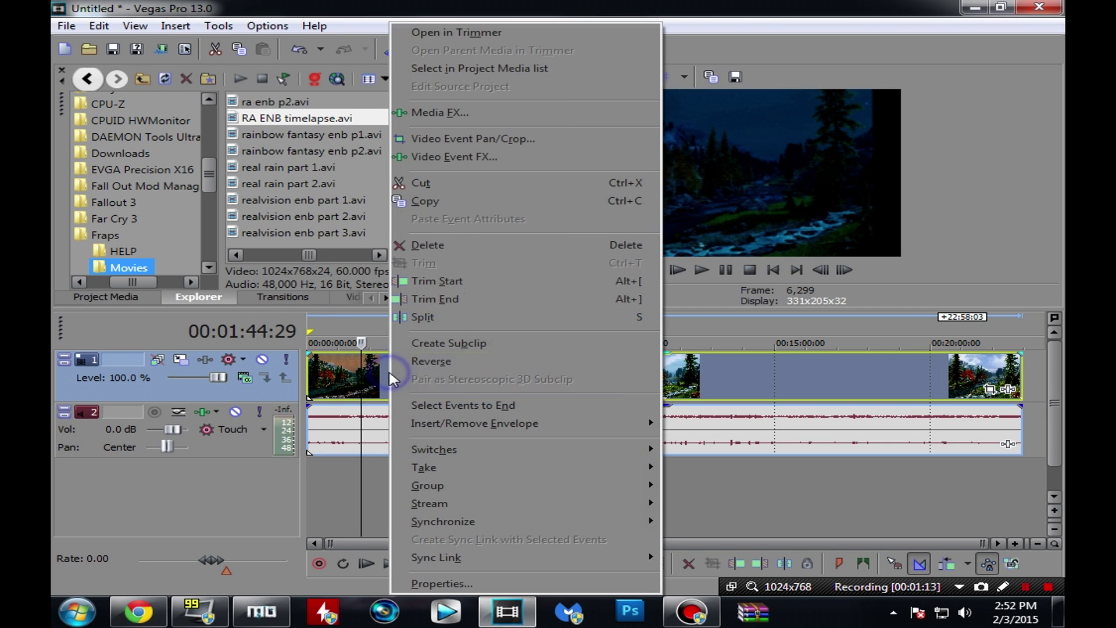
mouse_move(590, 449)
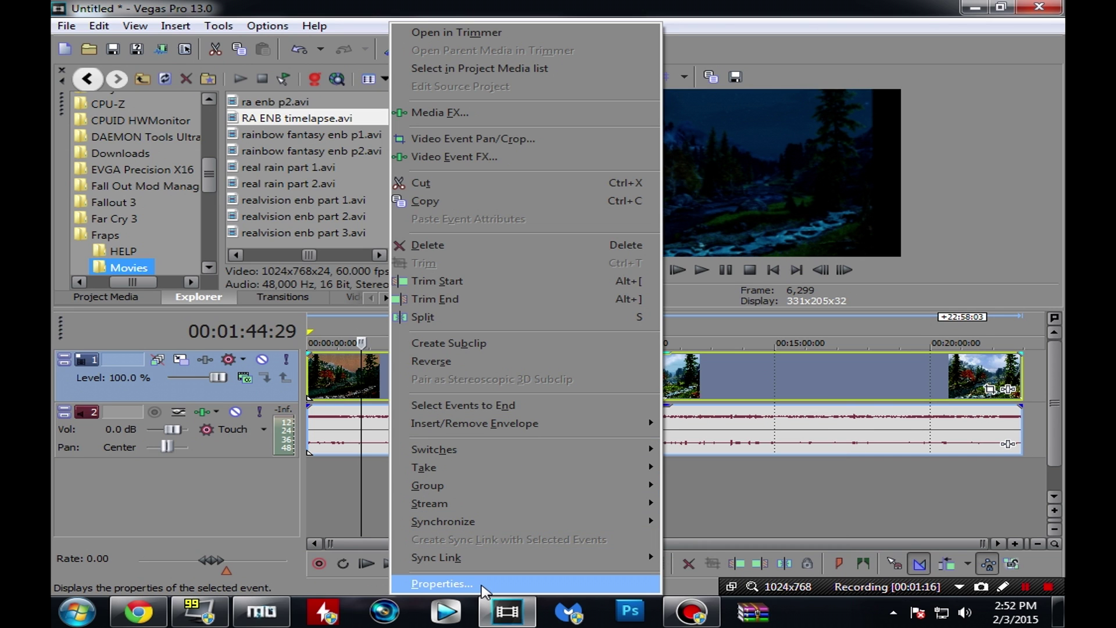
click(482, 586)
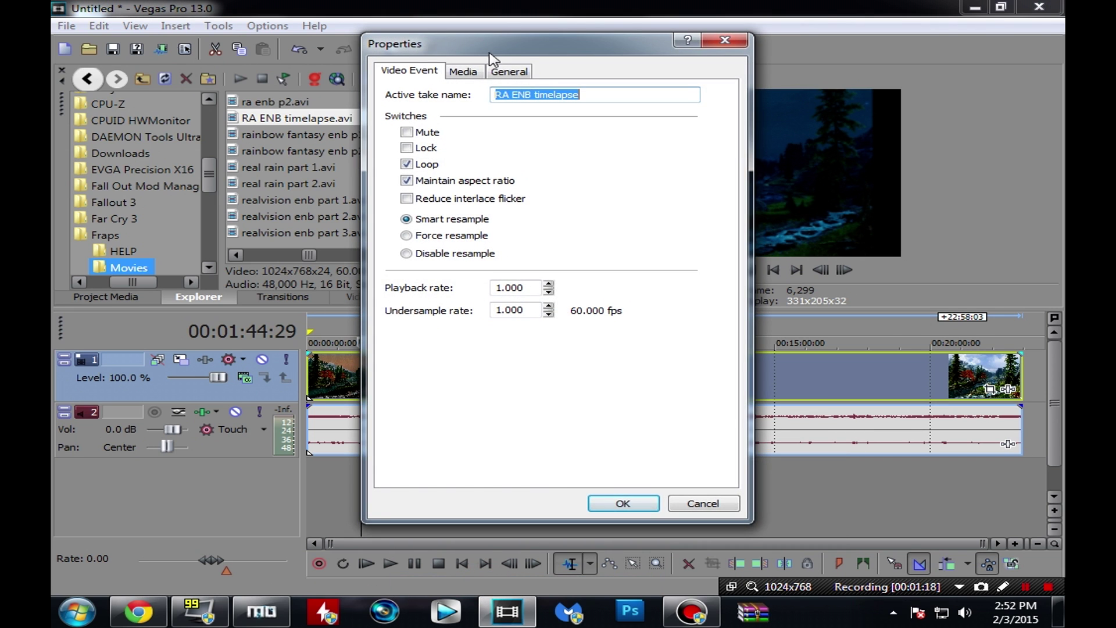
drag(493, 54, 317, 47)
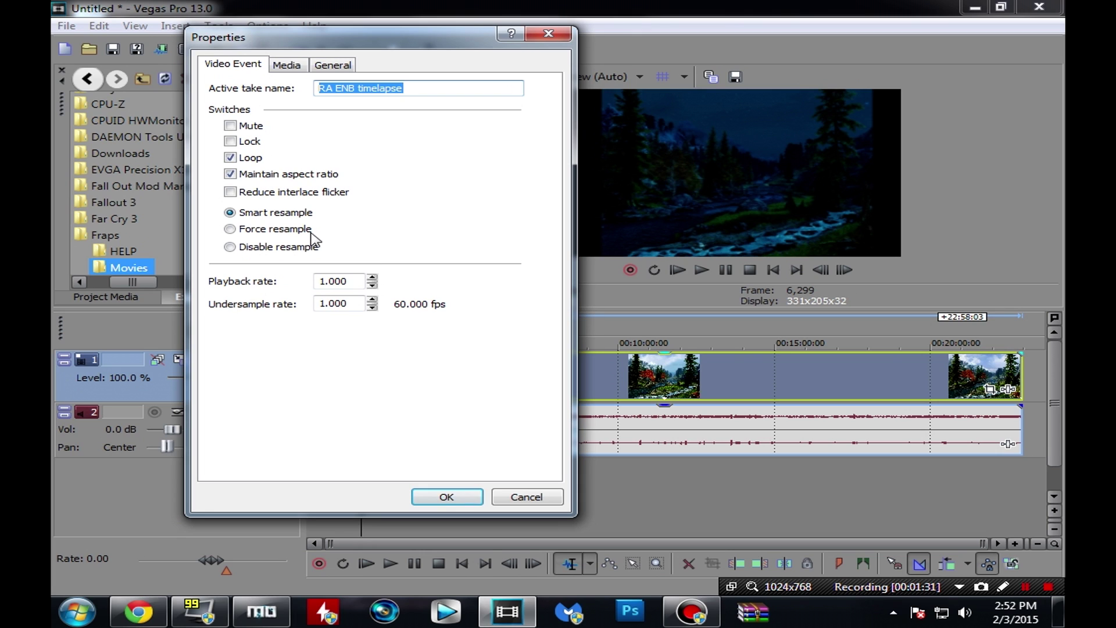
click(229, 246)
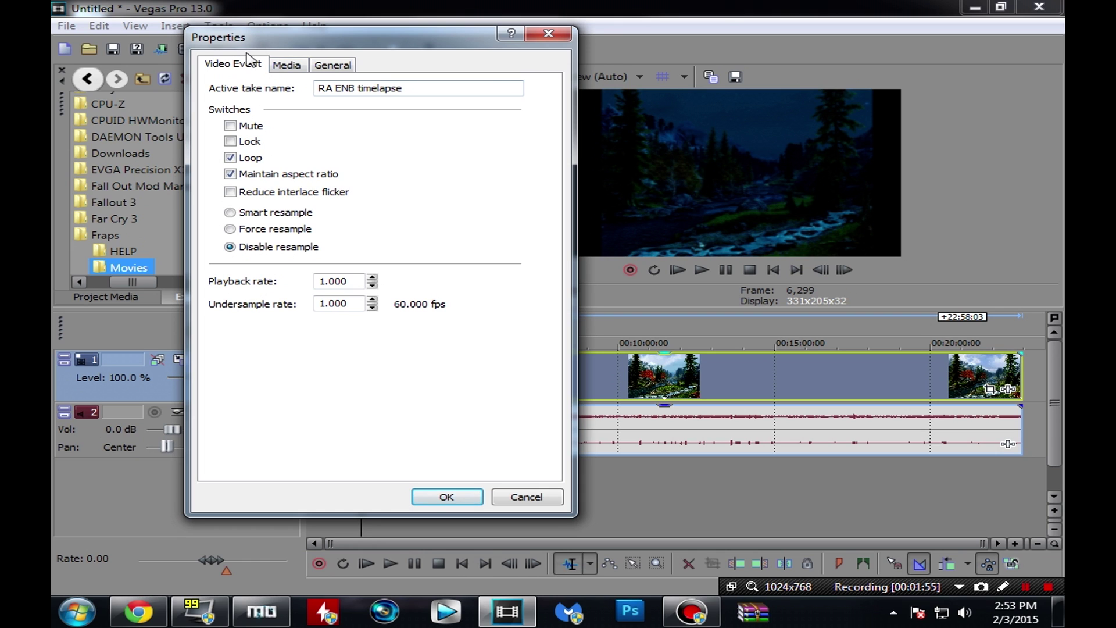
- Set the clip media's pixel aspect ratio to 1.2121 (NTSC DV Widescreen) and apply the properties
click(274, 68)
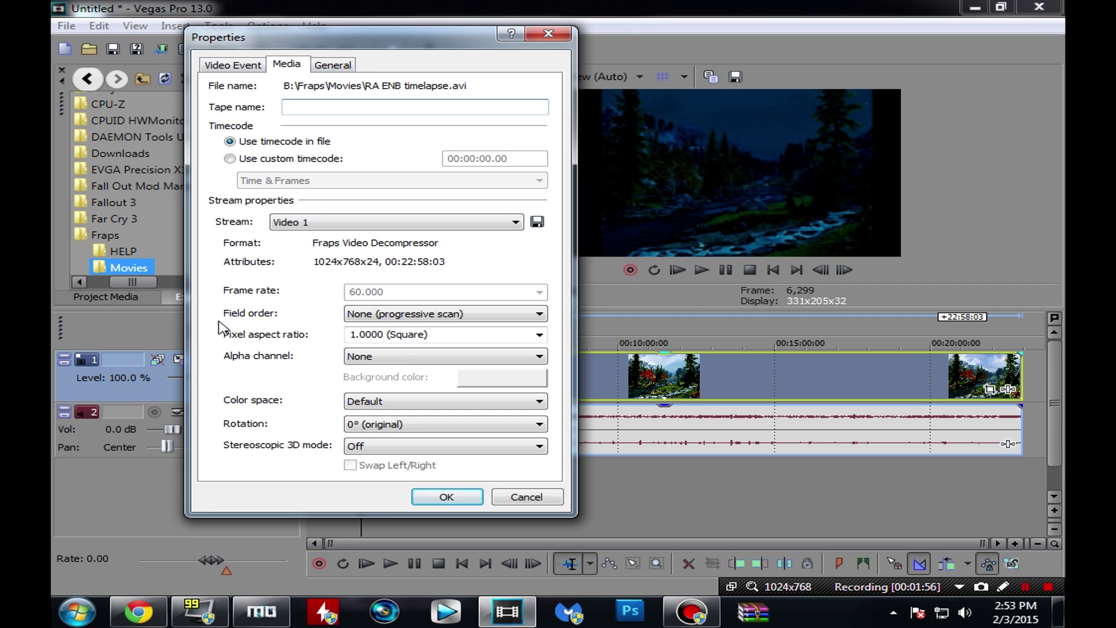
click(355, 334)
click(539, 336)
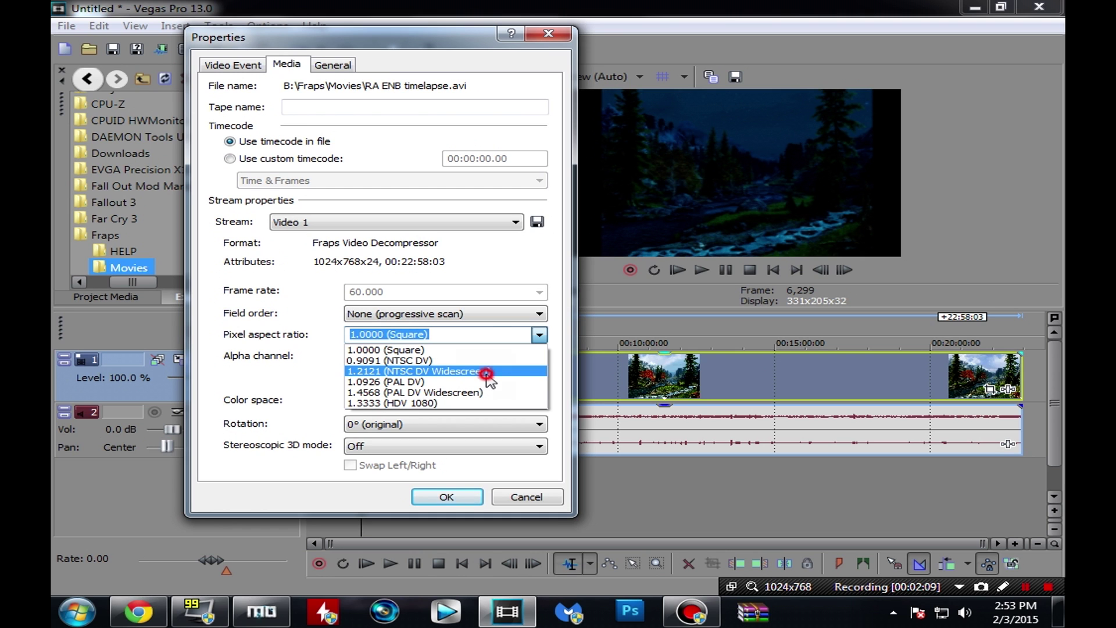
click(487, 372)
click(423, 504)
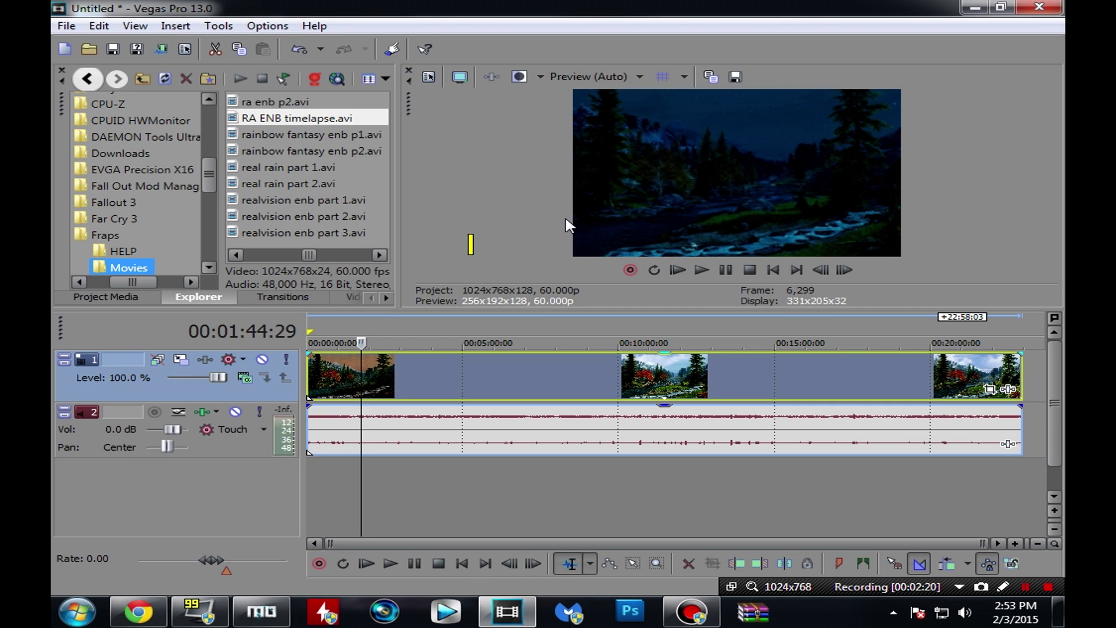
right_click(385, 385)
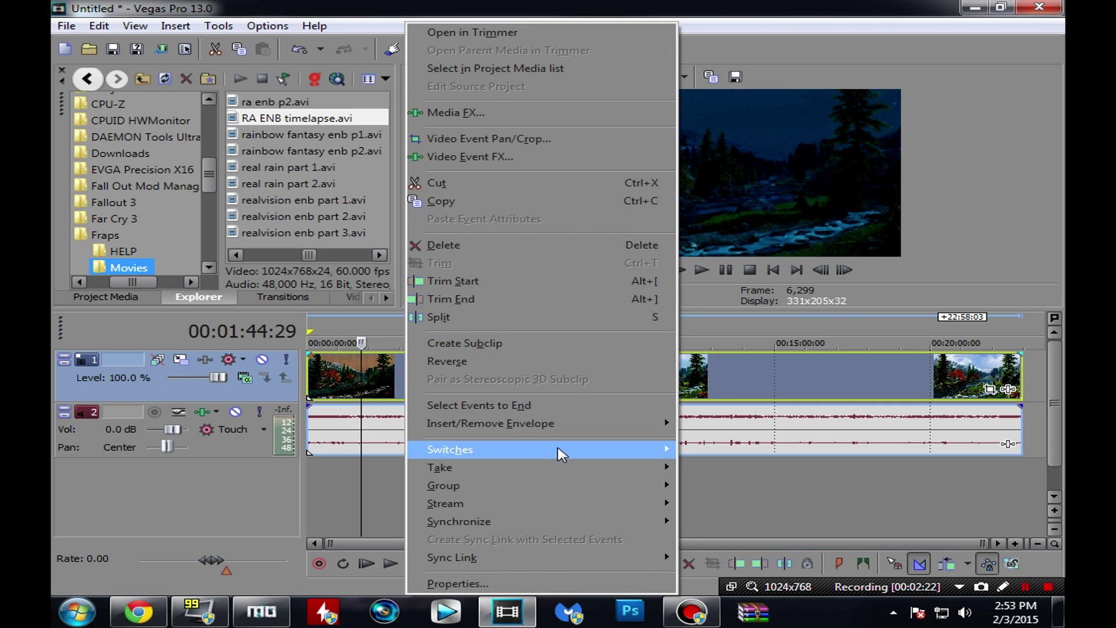
mouse_move(559, 452)
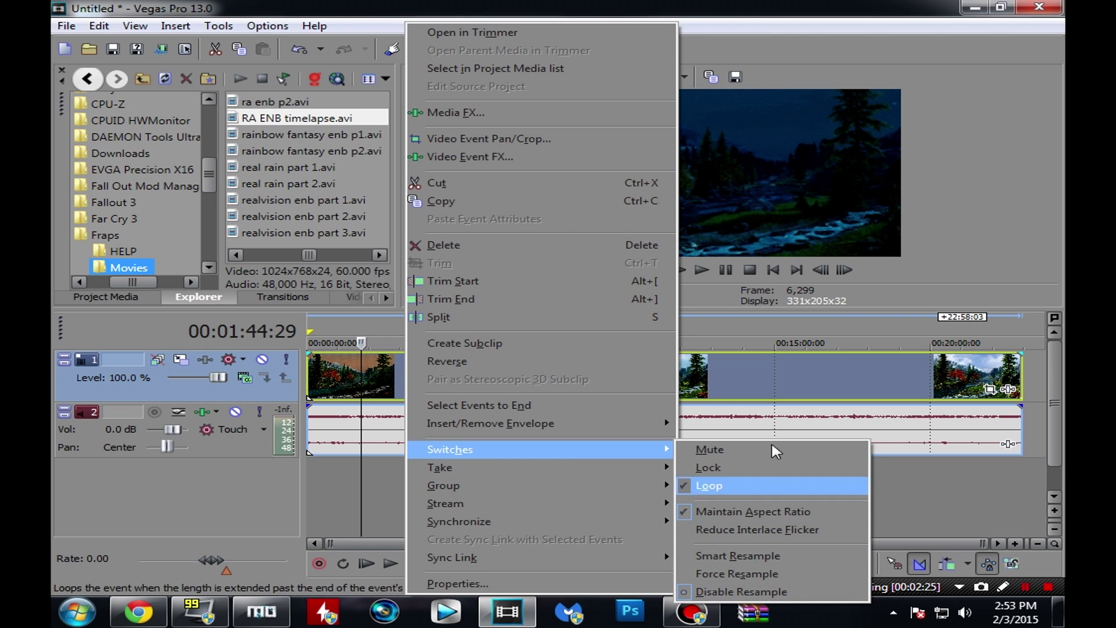
click(450, 5)
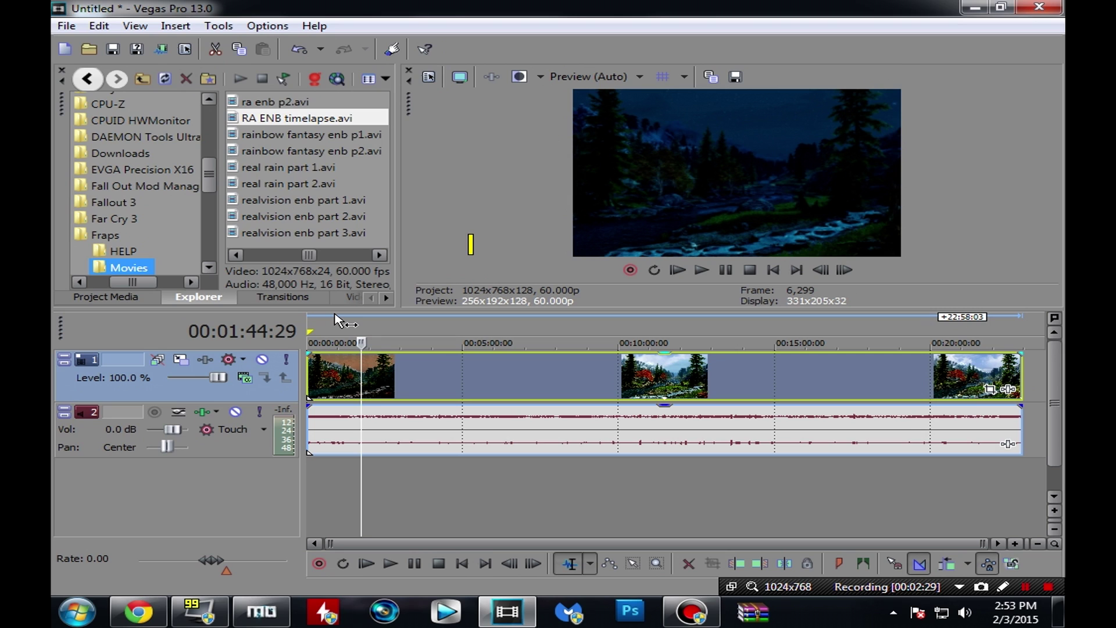
- Time-stretch the timelapse clip down to about 00:05:44, check its end in the preview and return the playhead to the start
click(309, 327)
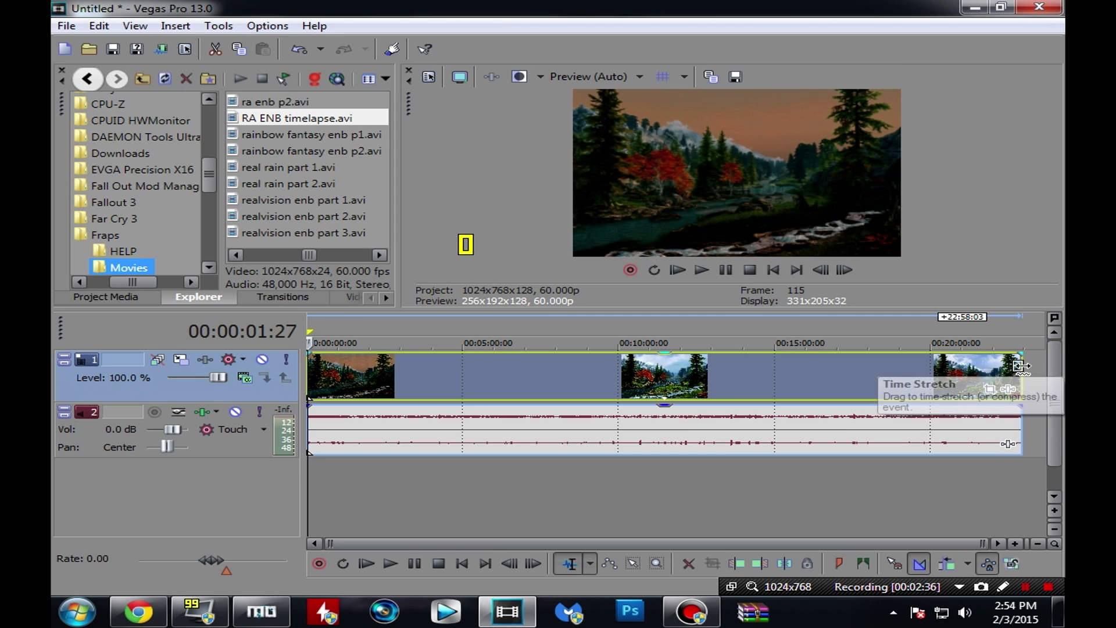
drag(1020, 367, 486, 380)
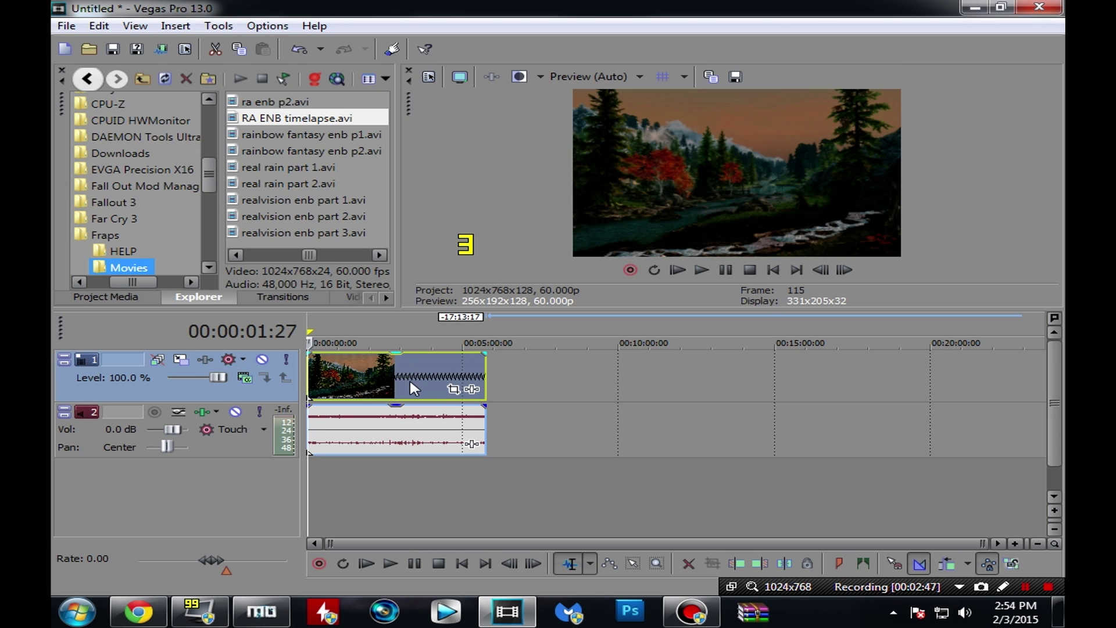
click(480, 335)
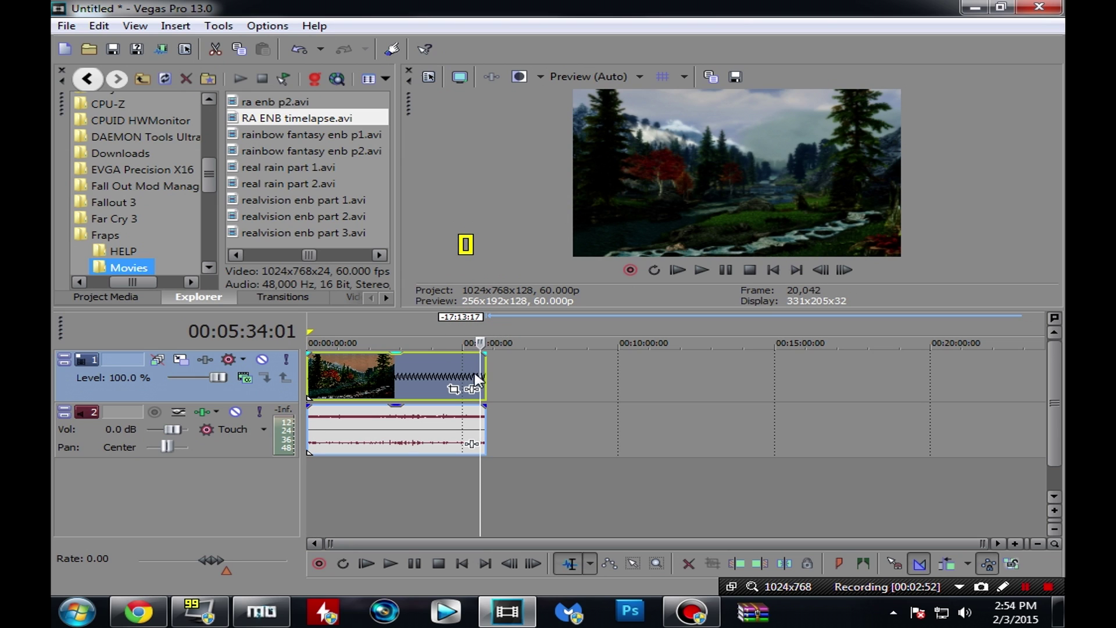
click(307, 323)
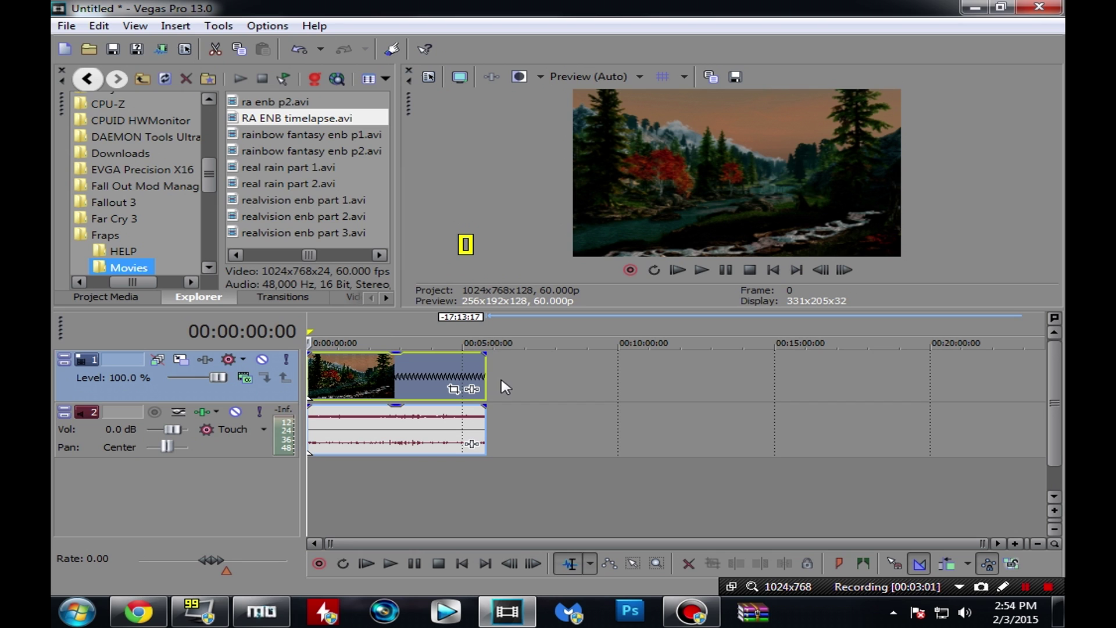
- Set up a render to a new track named New track 1.mp4 using the der template
click(218, 25)
click(257, 89)
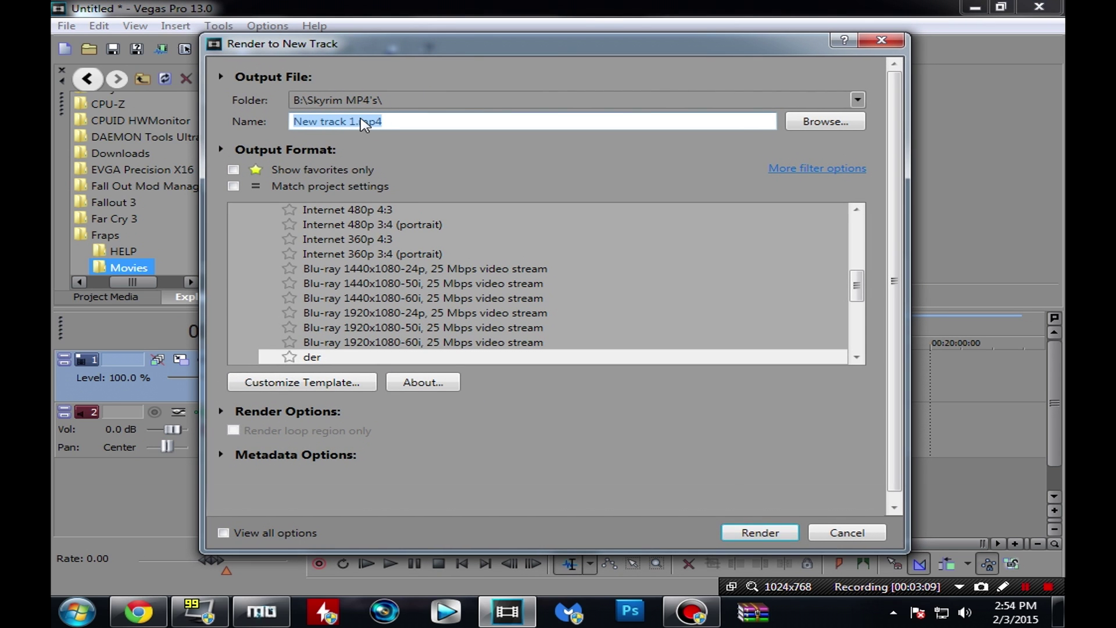
click(356, 122)
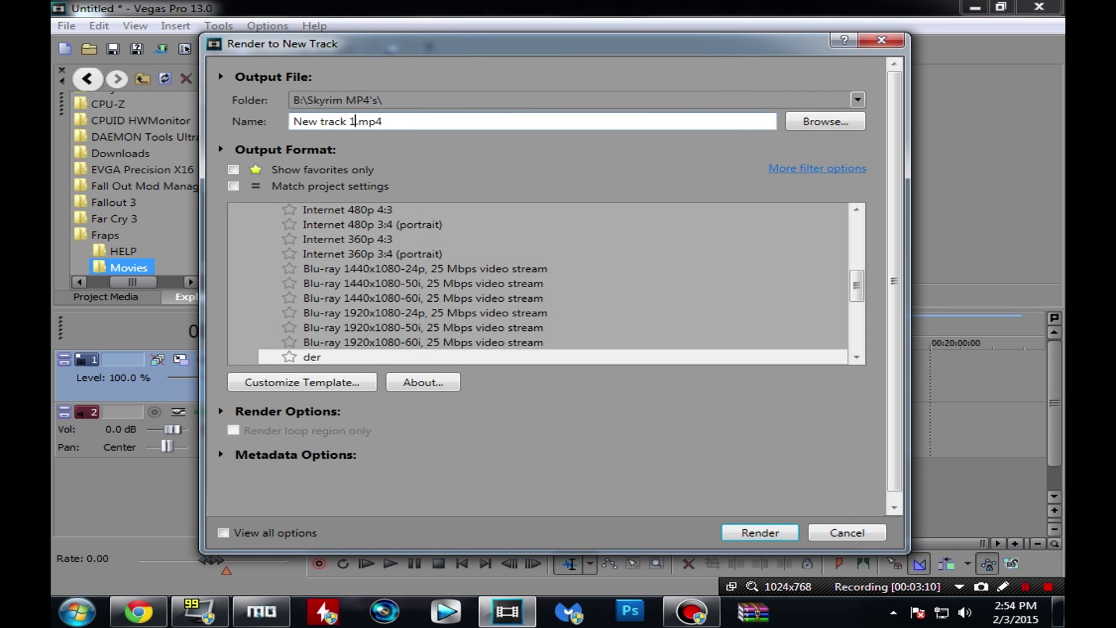
click(314, 357)
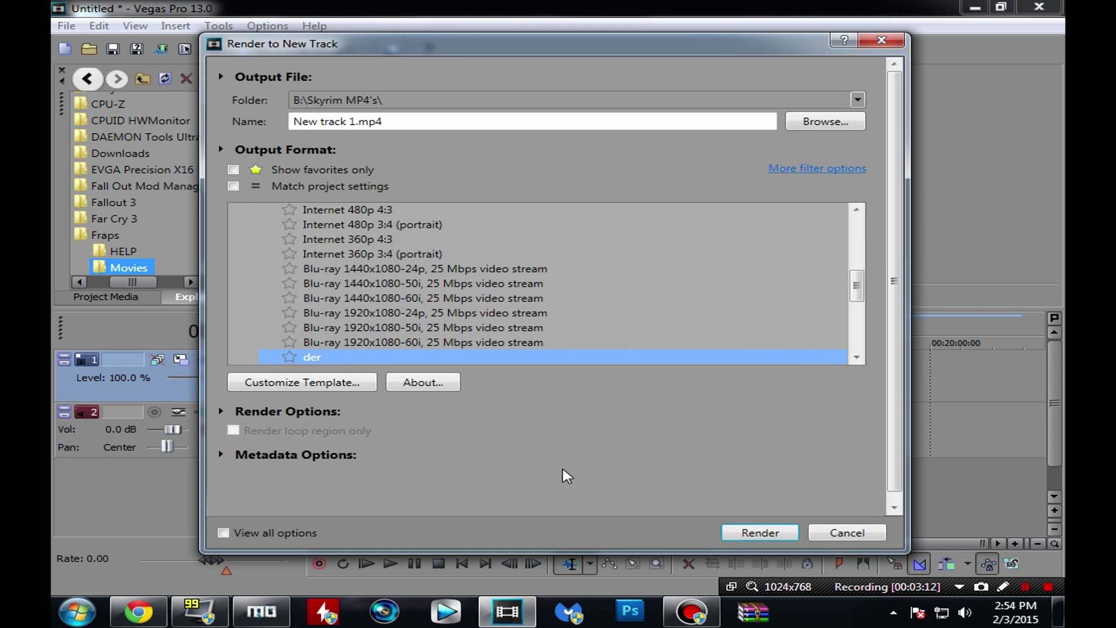
- Customize the der template with the video rendering quality set to Best
click(302, 383)
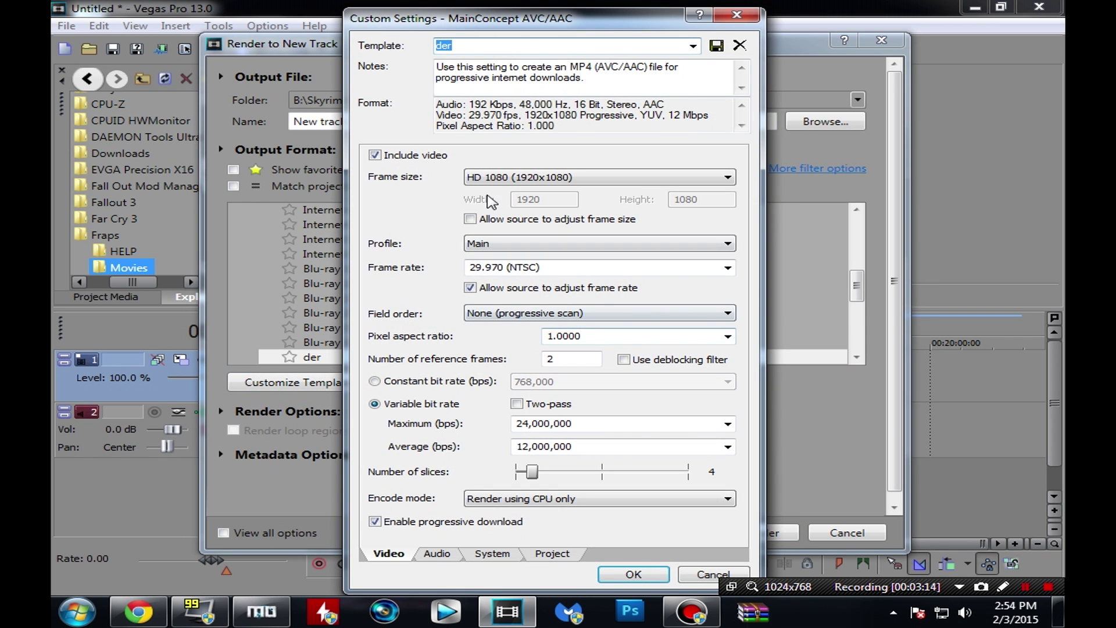
drag(520, 31, 344, 25)
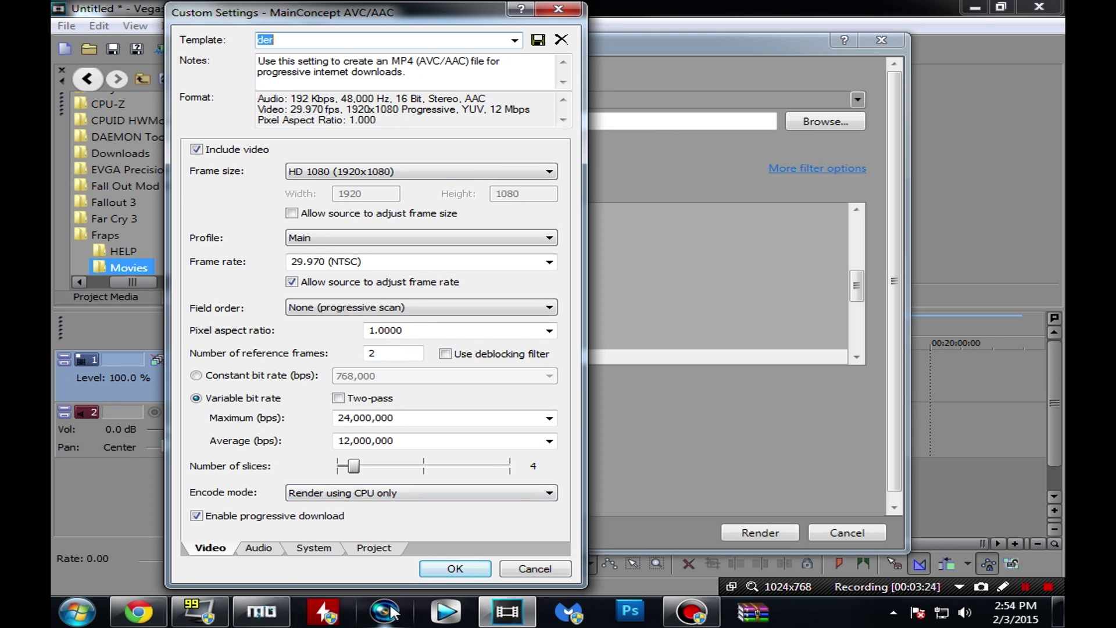
click(374, 548)
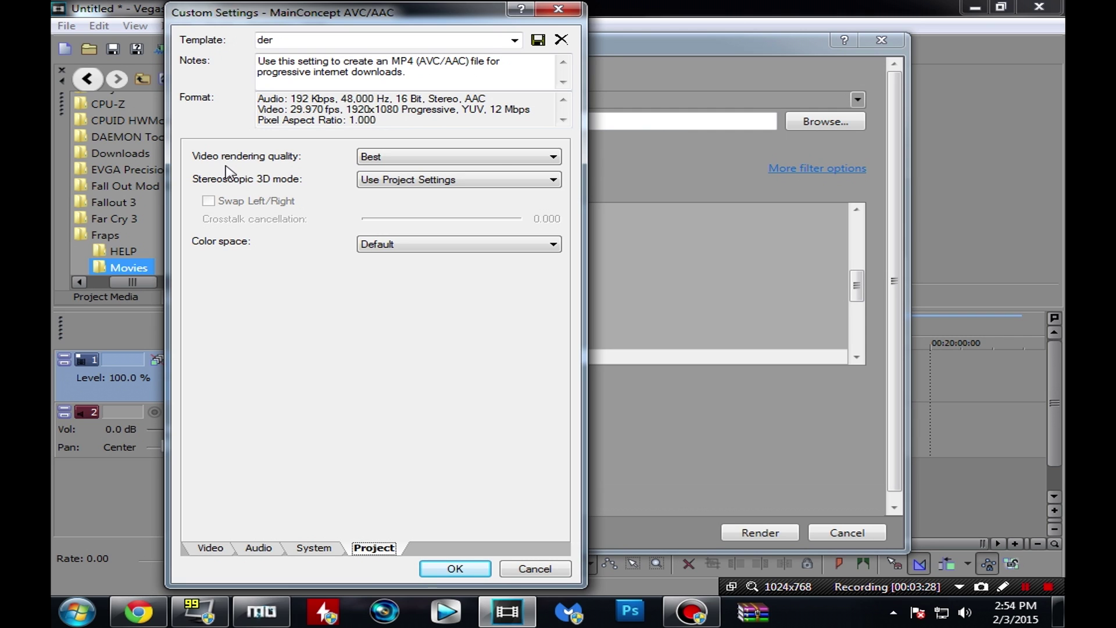
click(526, 156)
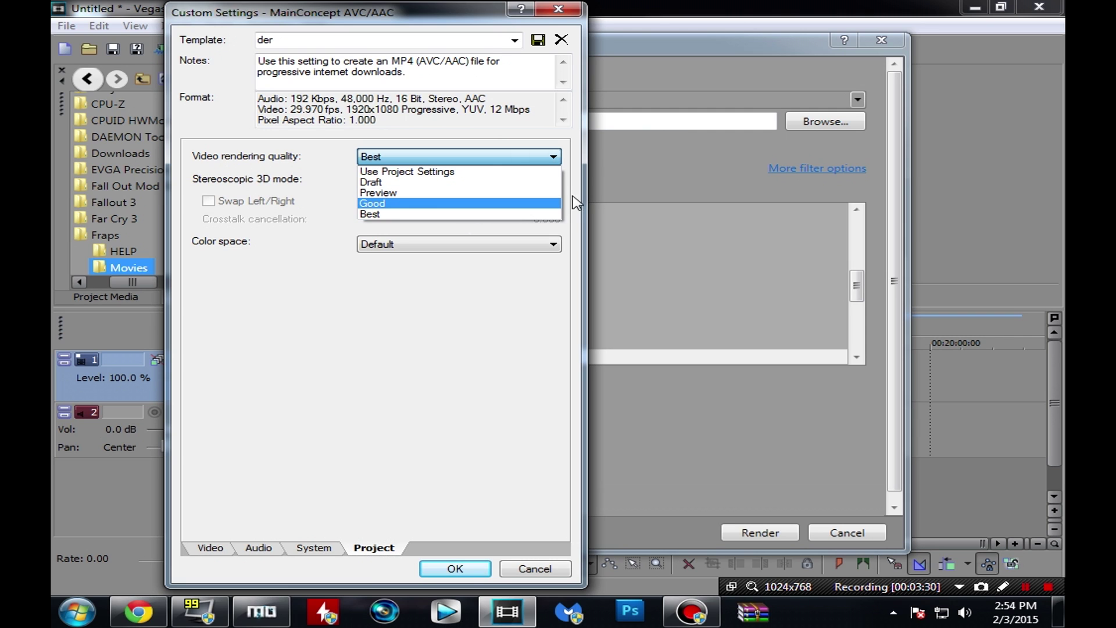
click(511, 214)
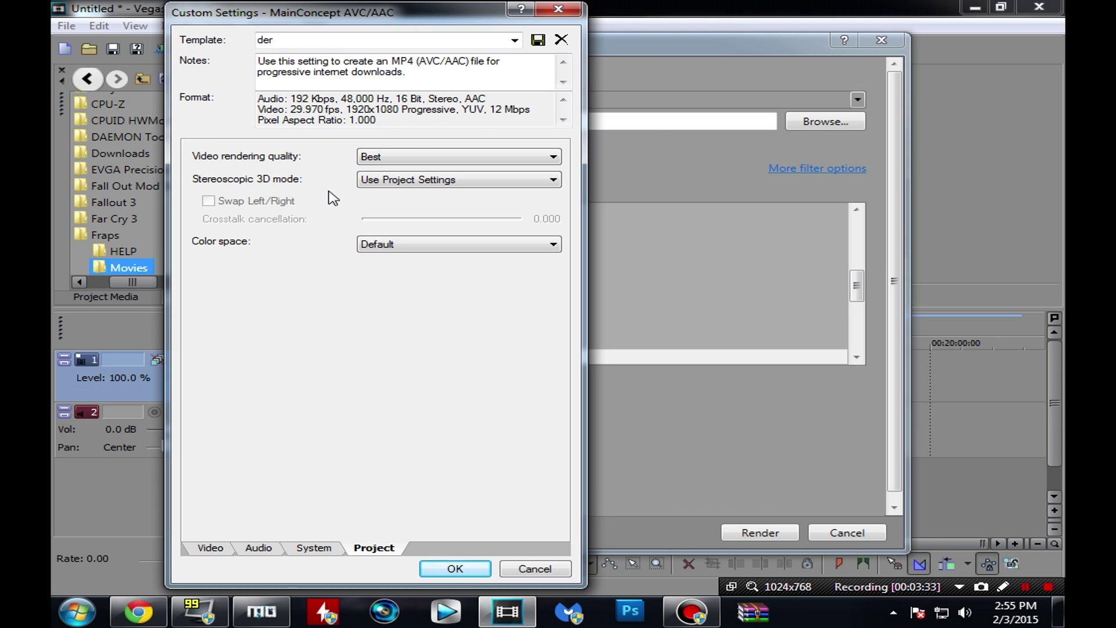
click(449, 568)
- Mark the customized der template as a favorite and render the project to the new track
click(288, 212)
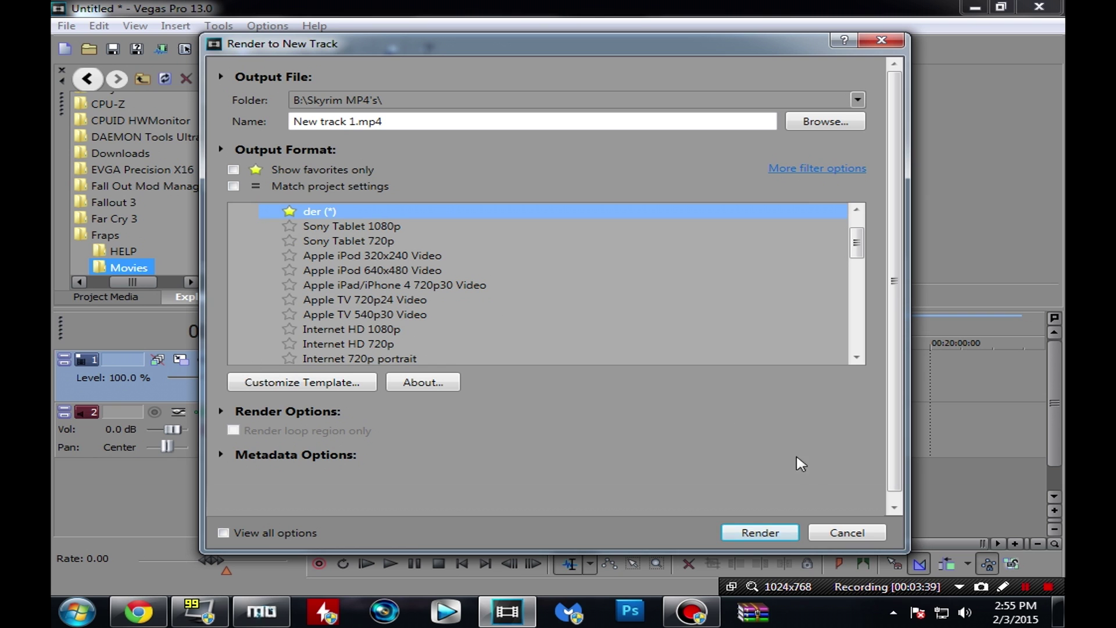
click(760, 532)
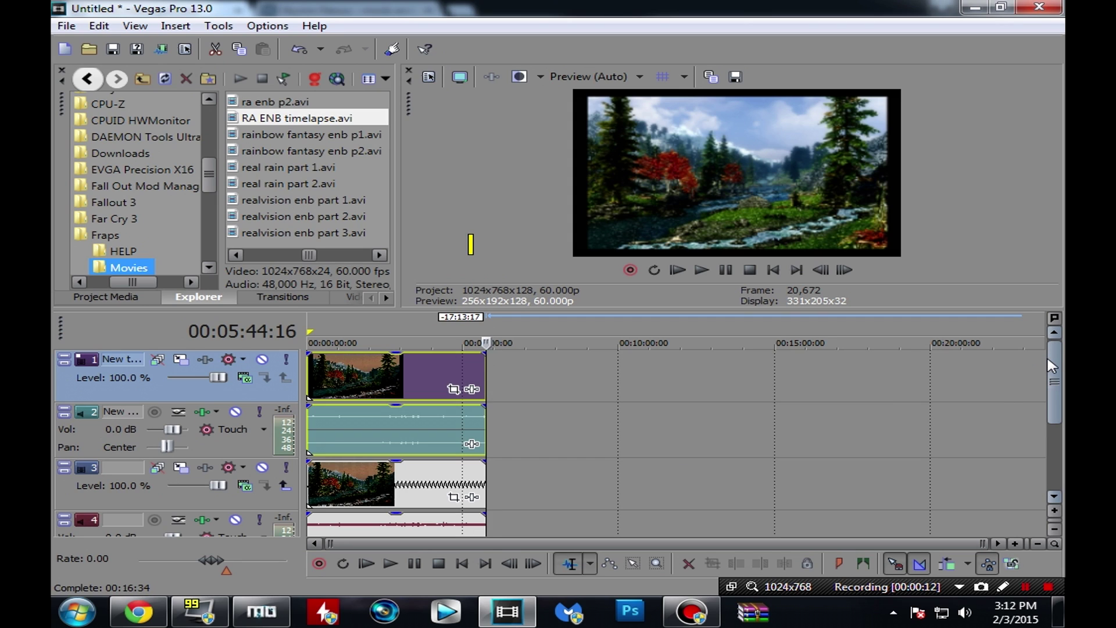
- Delete the original time-stretched timelapse event from track 3 together with its audio
mouse_move(1053, 375)
mouse_down()
mouse_move(1055, 455)
mouse_move(1054, 396)
mouse_up()
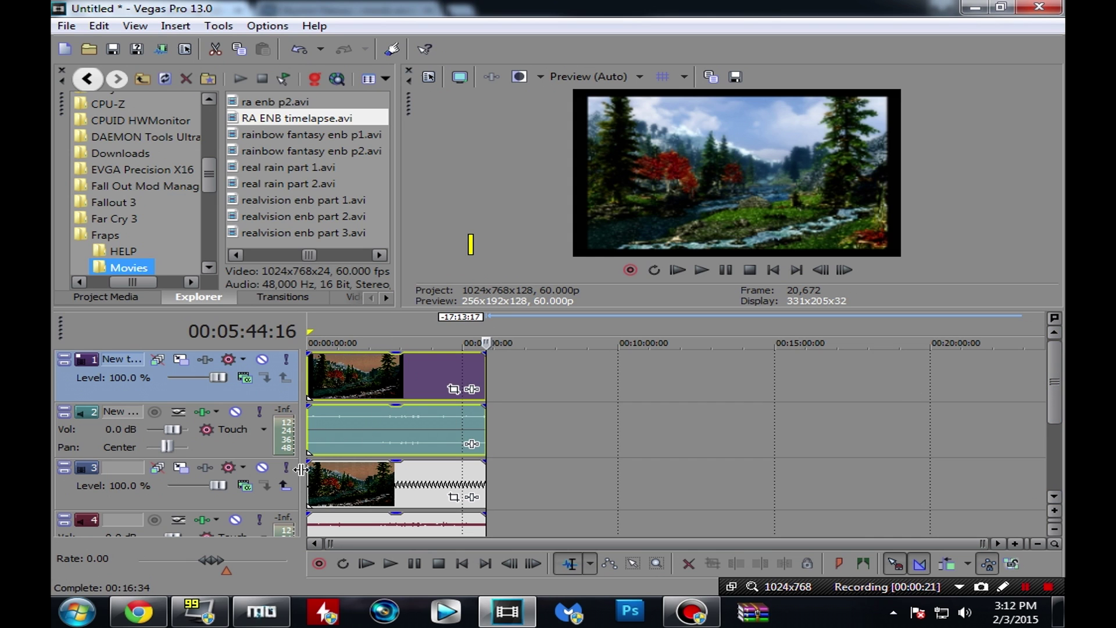
click(327, 473)
right_click(328, 473)
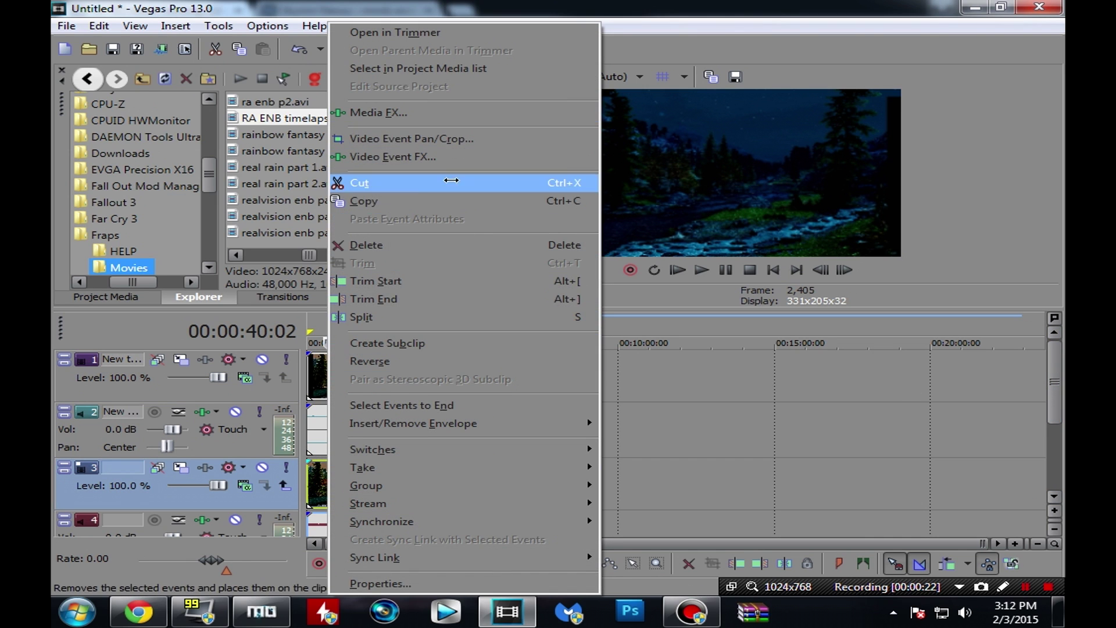
click(381, 247)
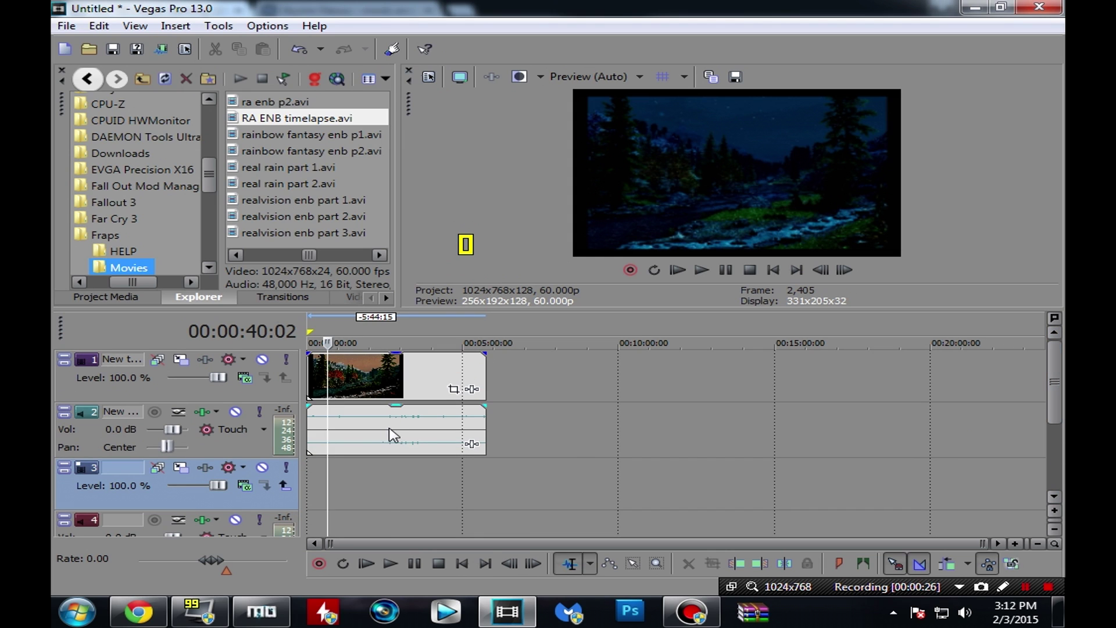
- Delete the rendered audio event from track 2 and return the playhead to the start of the timeline
click(389, 435)
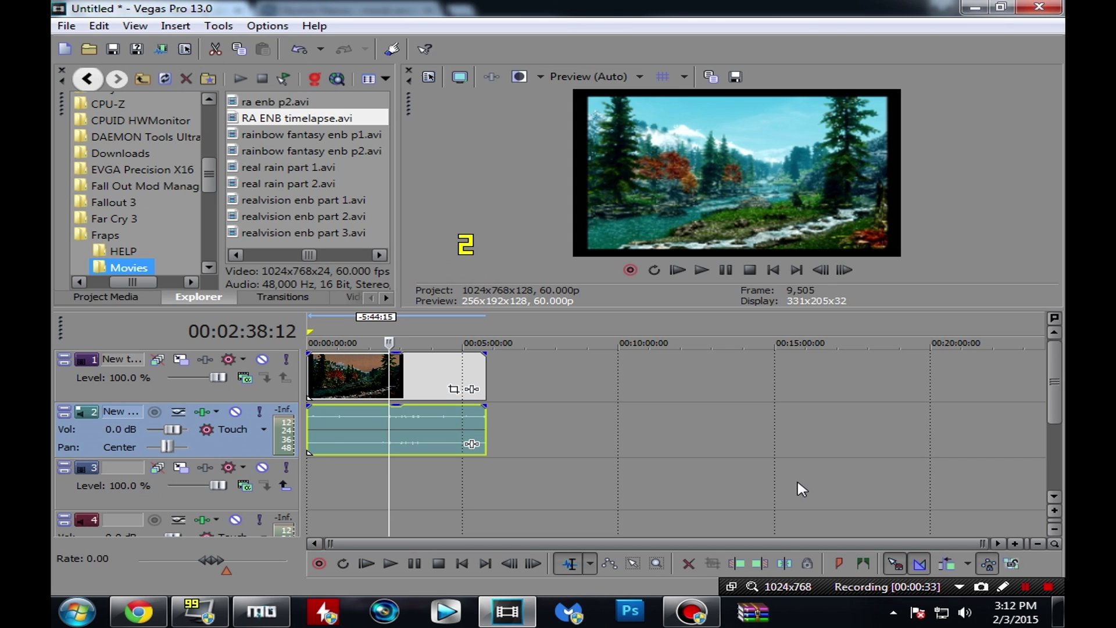
click(336, 422)
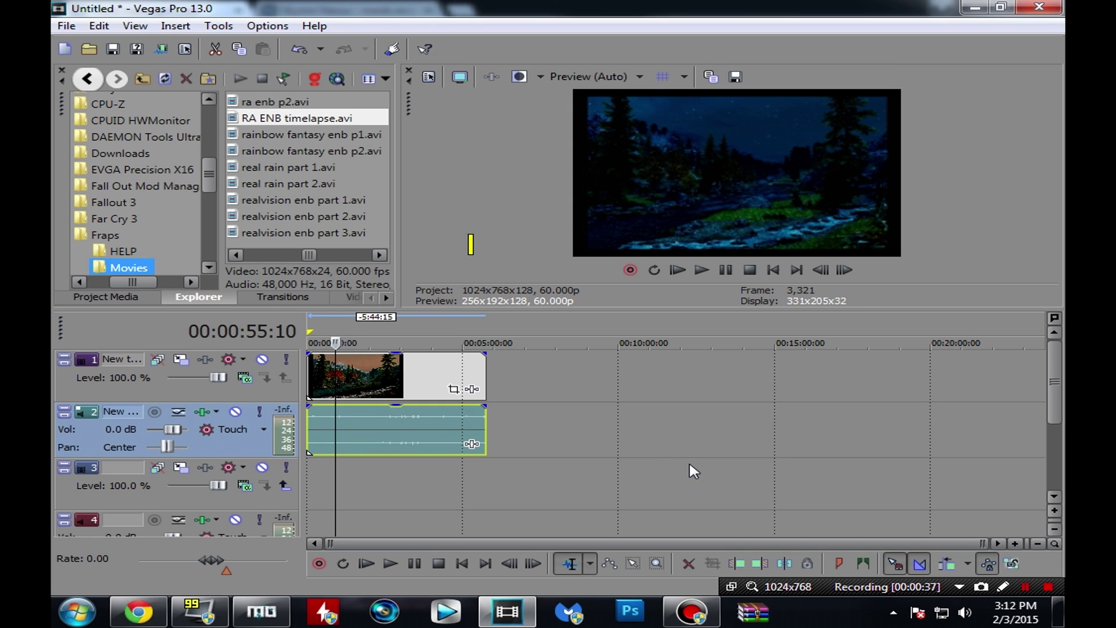
key(Delete)
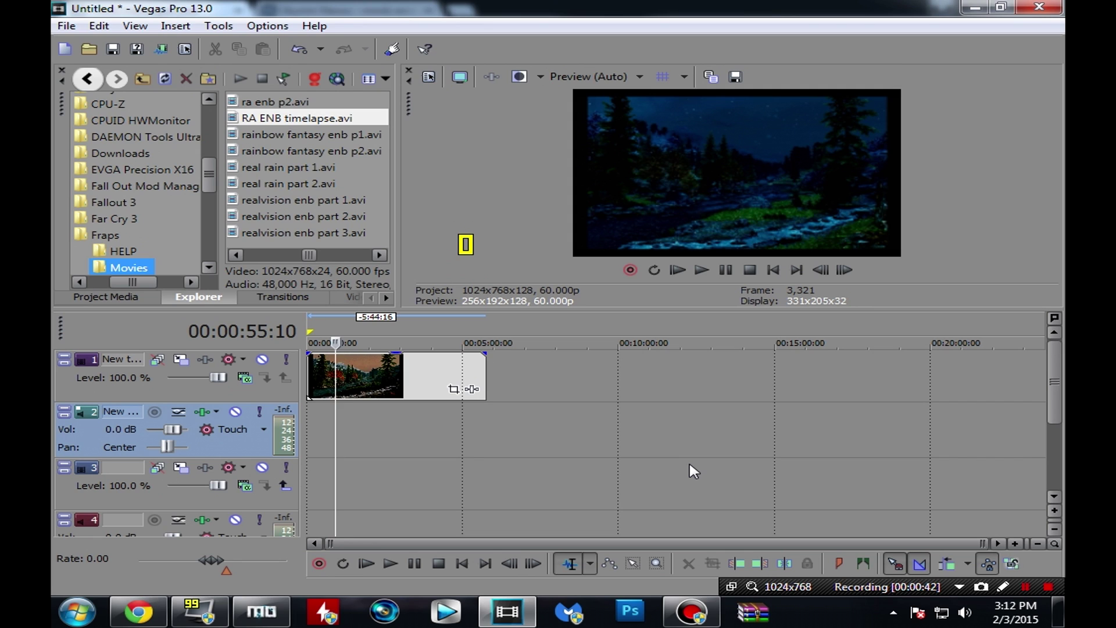
click(310, 328)
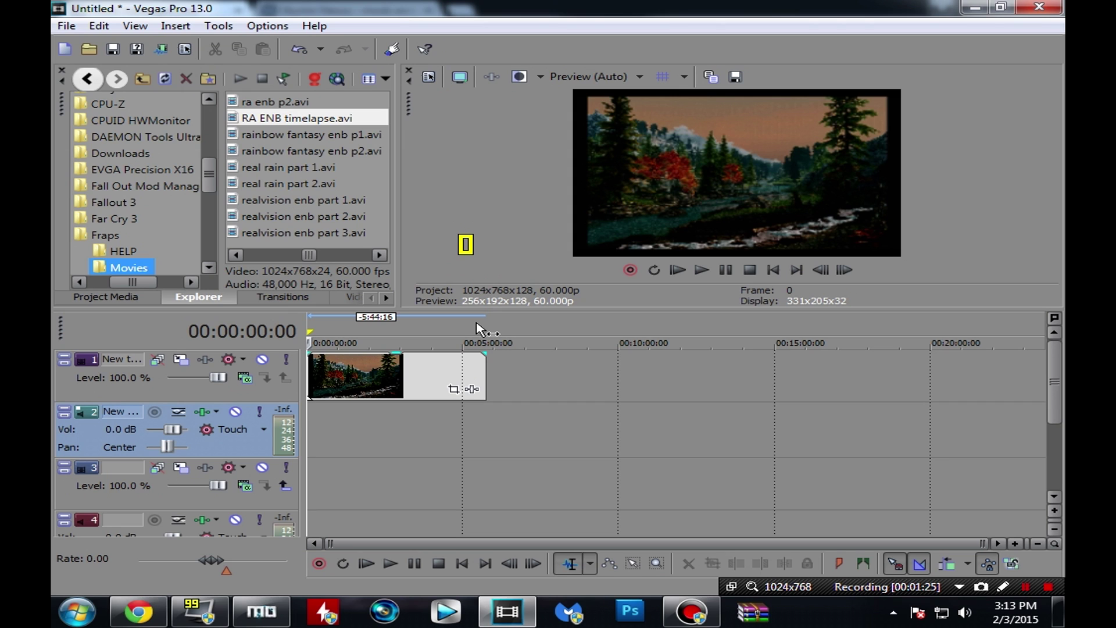
- Disable resampling in the properties of the rendered timelapse event on track 1
click(344, 379)
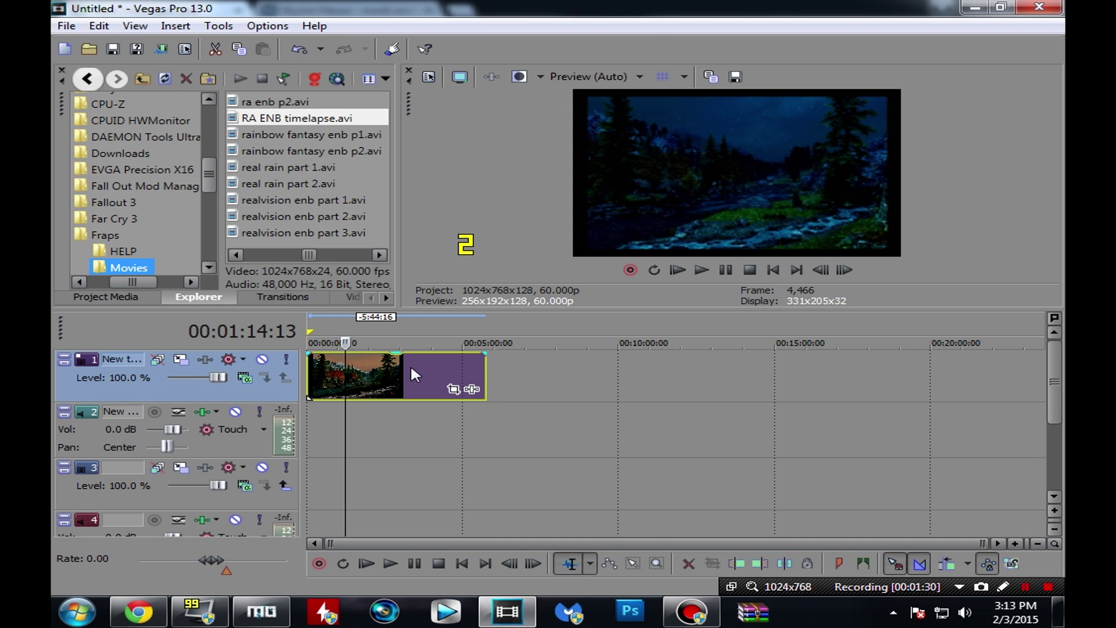
right_click(389, 375)
click(452, 582)
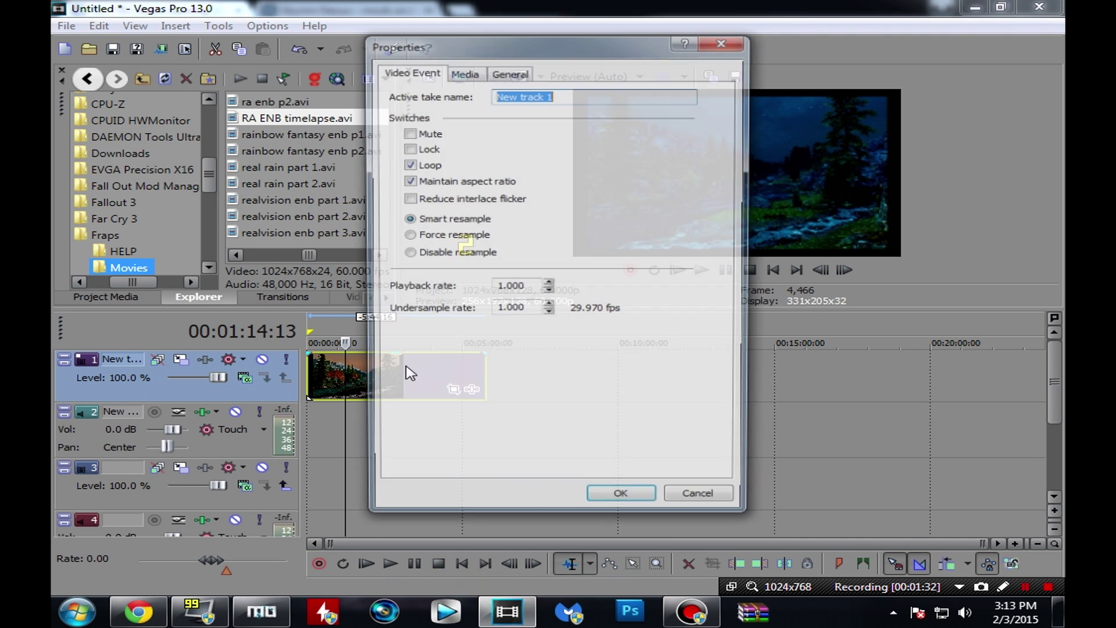
click(407, 254)
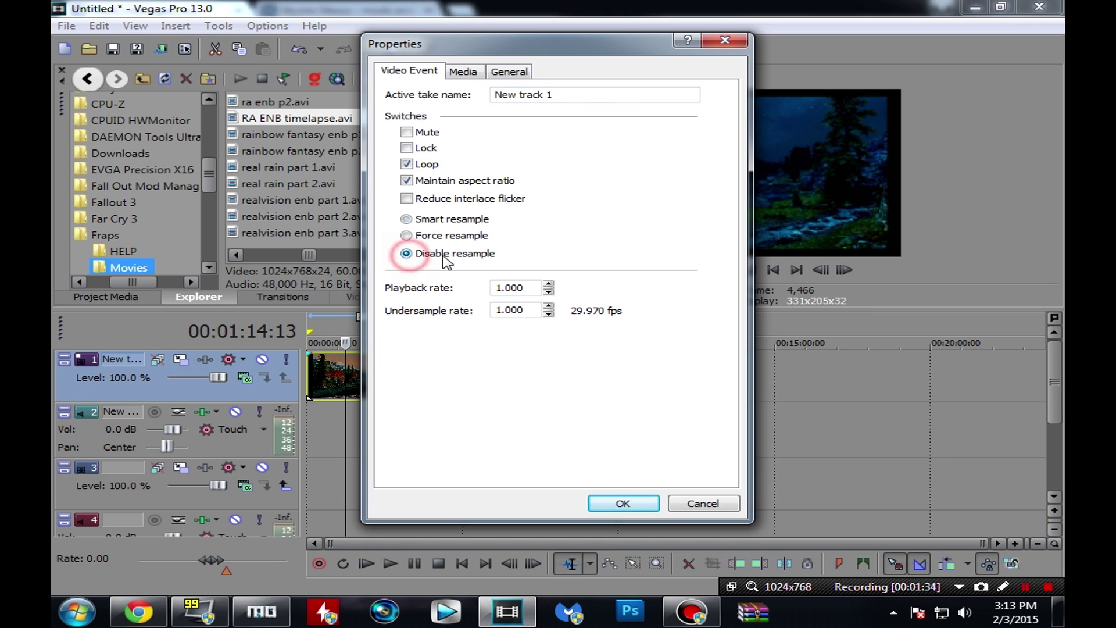
click(621, 503)
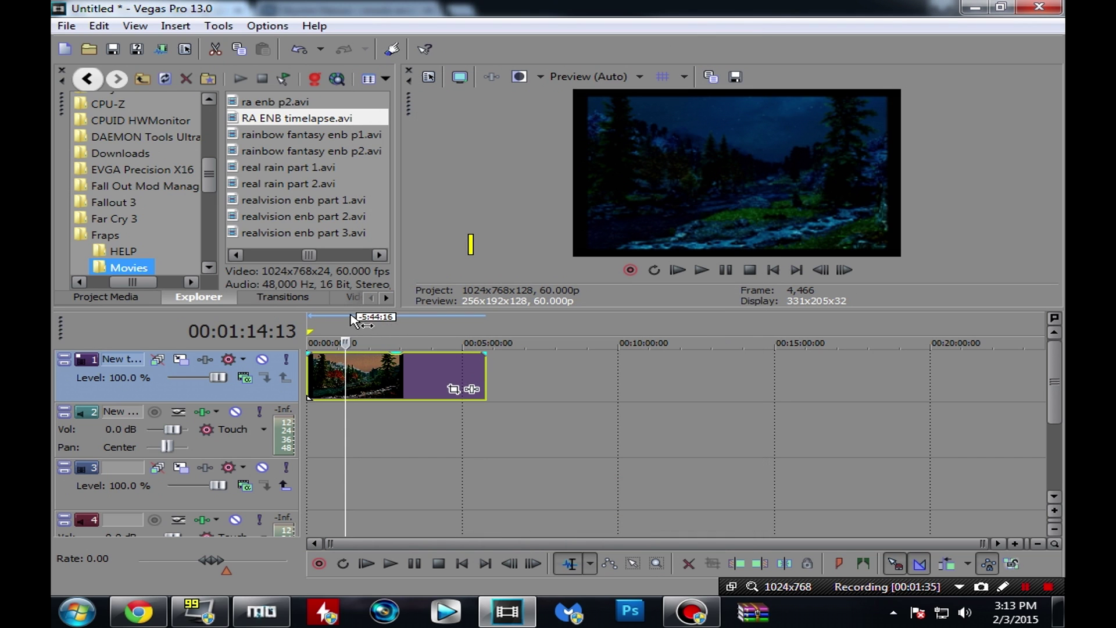
- Time-compress the track 1 timelapse event from its end to about 1 minute 26 seconds and return the playhead to the start
click(310, 324)
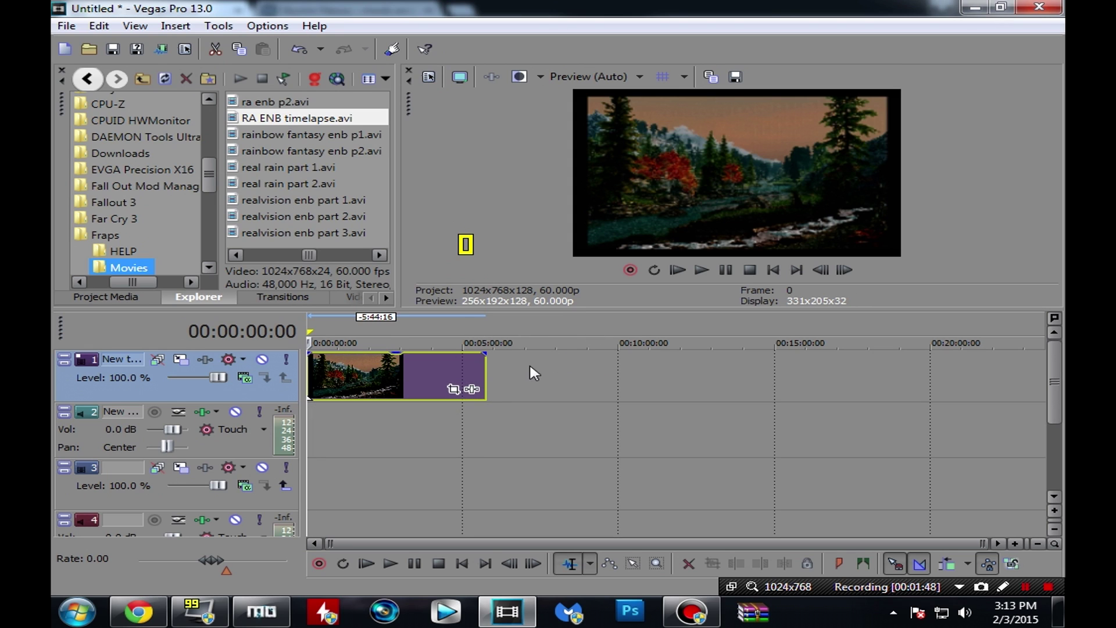
drag(486, 372, 352, 373)
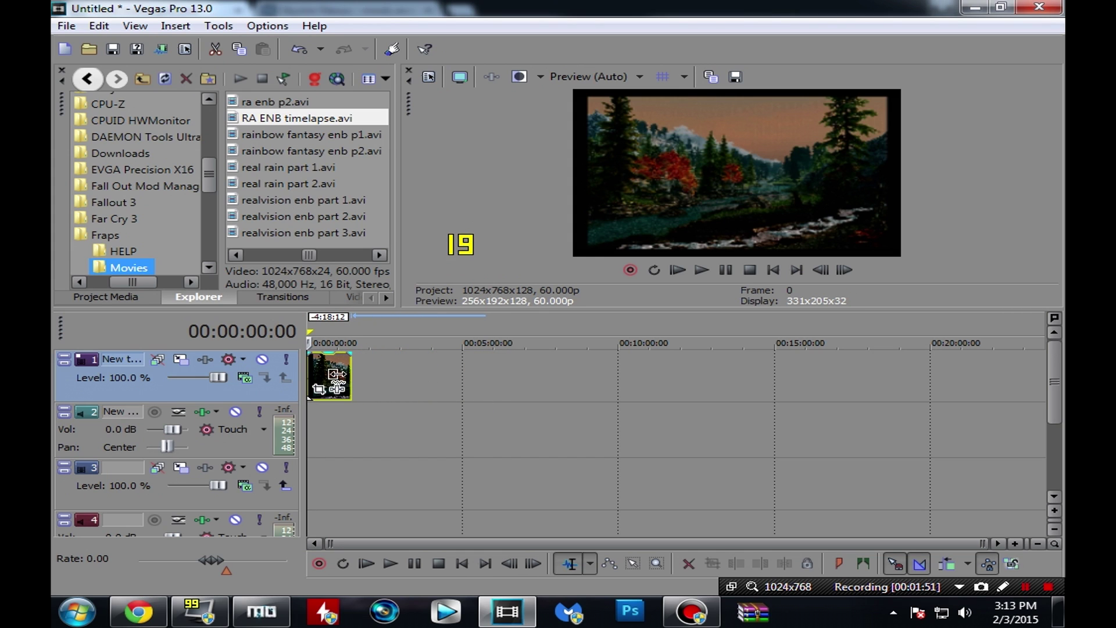
click(350, 325)
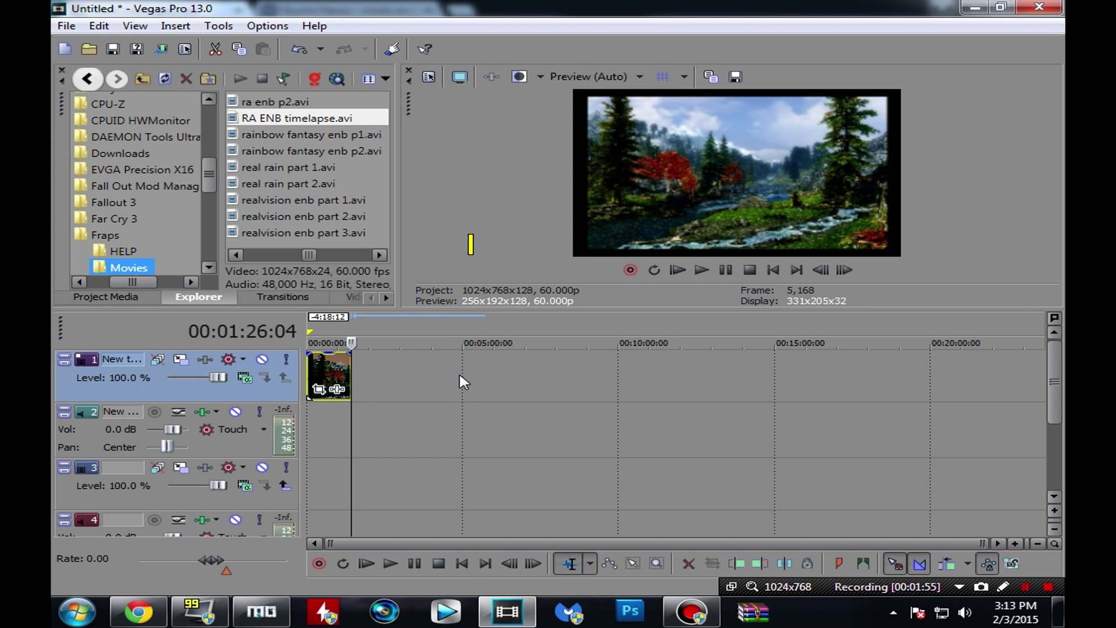
click(312, 331)
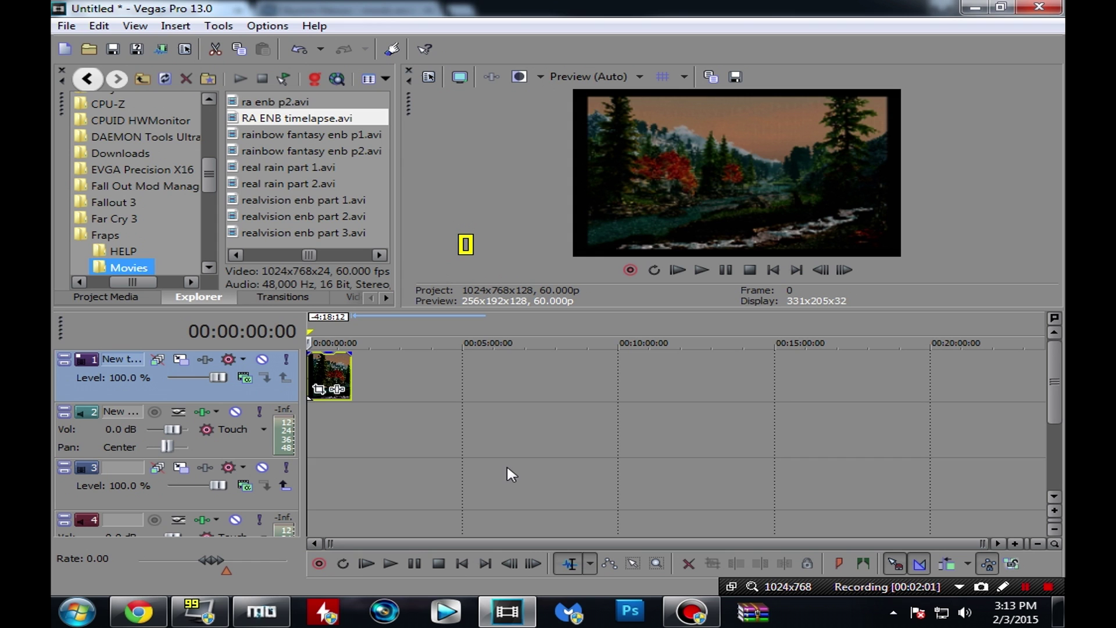
- Render the compressed timelapse to a new track using the favorite der template
click(225, 27)
click(256, 89)
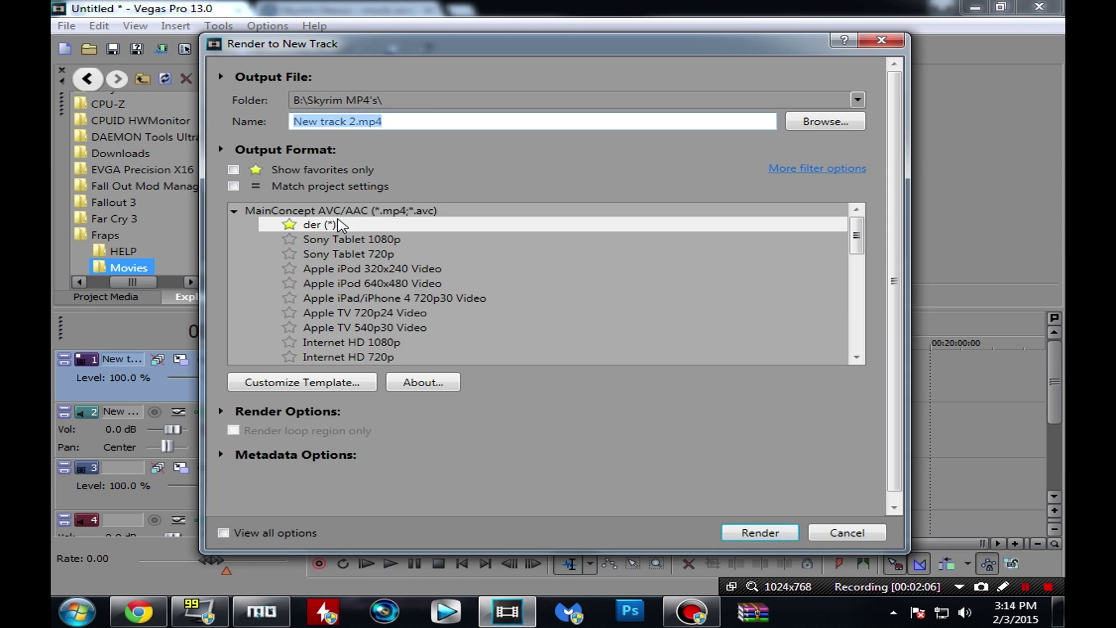
click(361, 224)
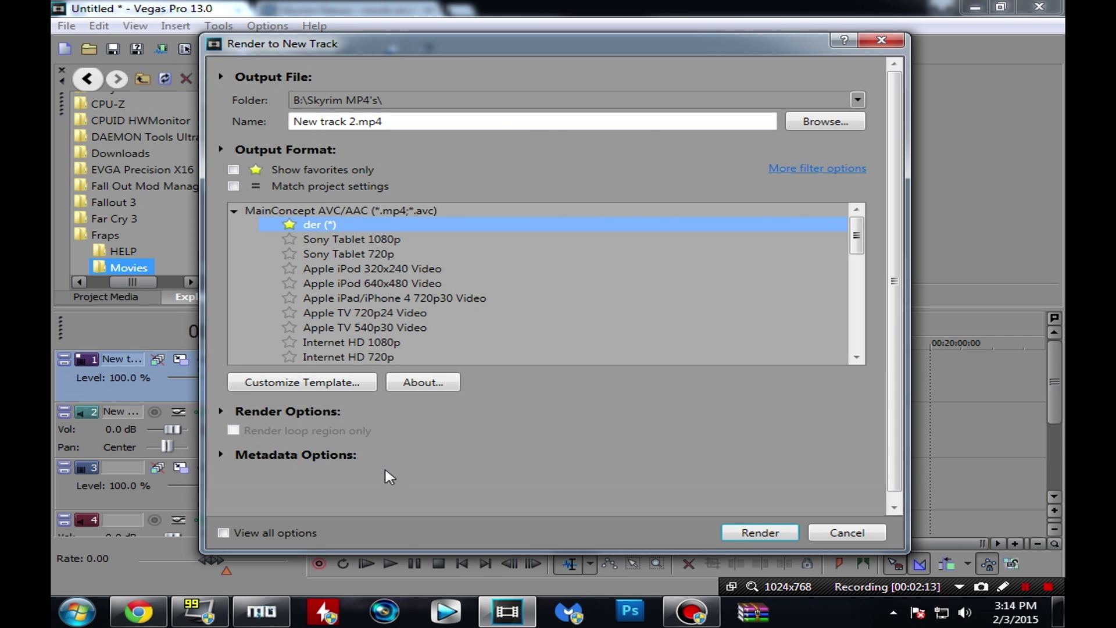
click(771, 533)
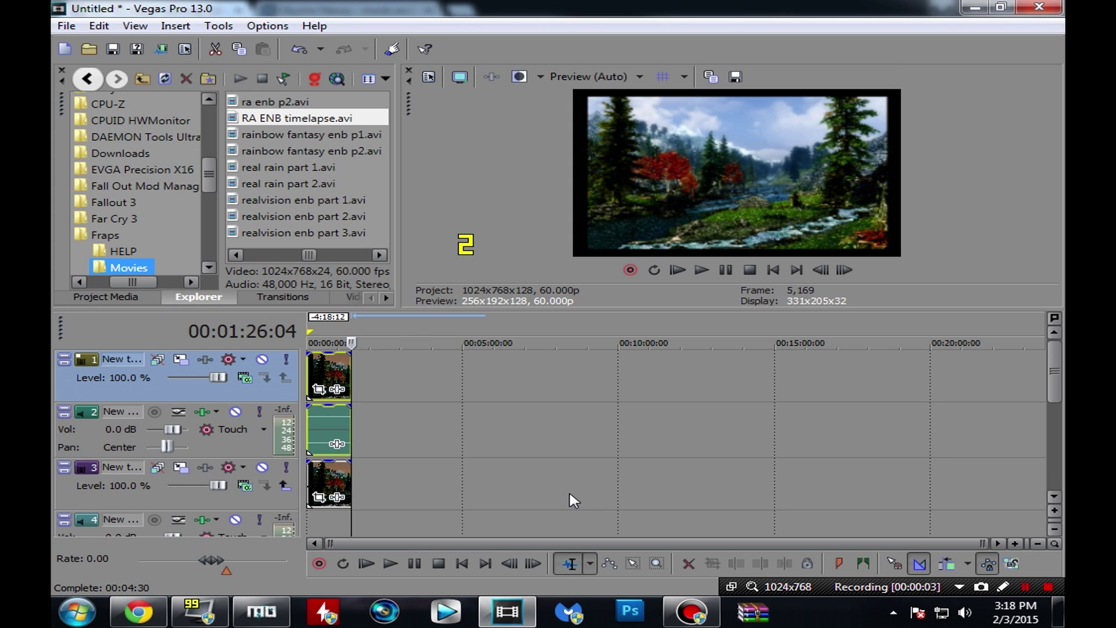
- Delete the previous timelapse event from track 3 and the newly rendered audio event from track 2
click(318, 339)
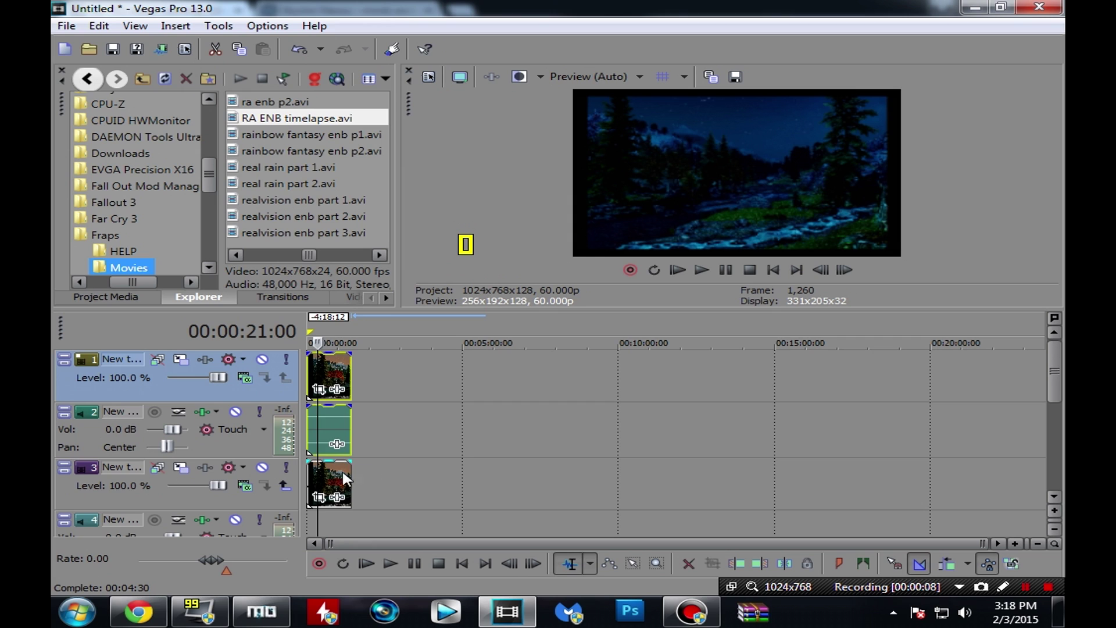
click(324, 472)
key(Delete)
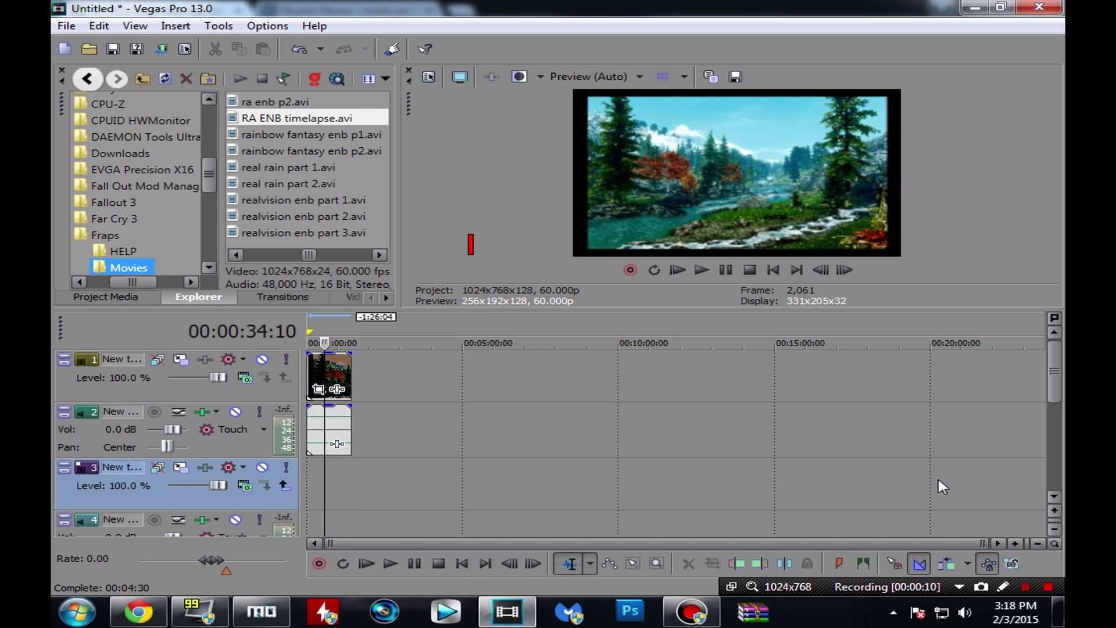
click(344, 429)
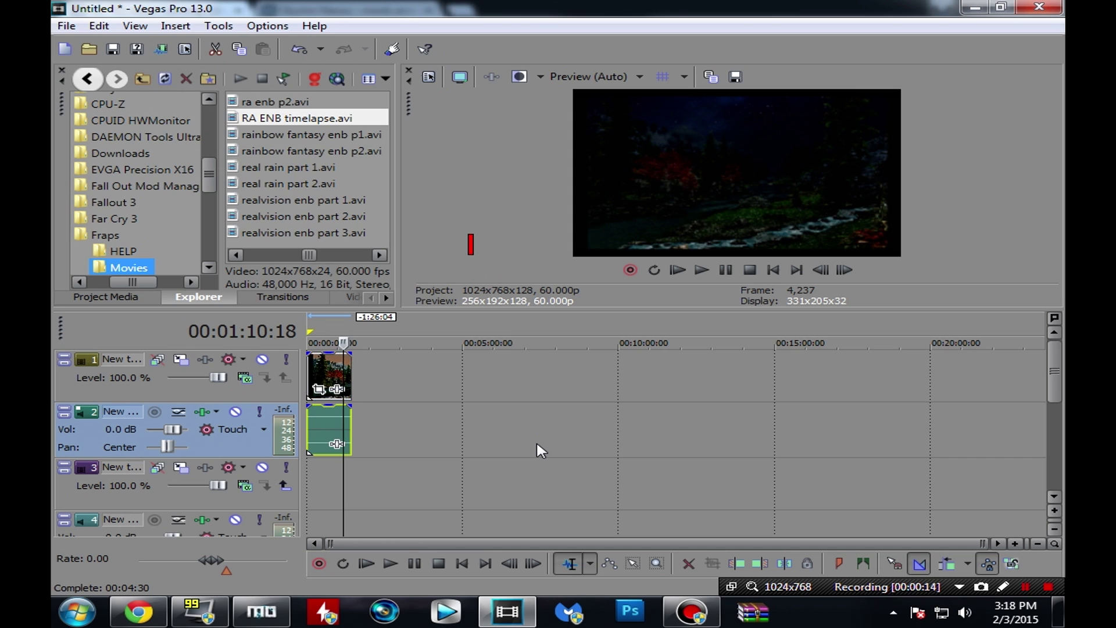
key(Delete)
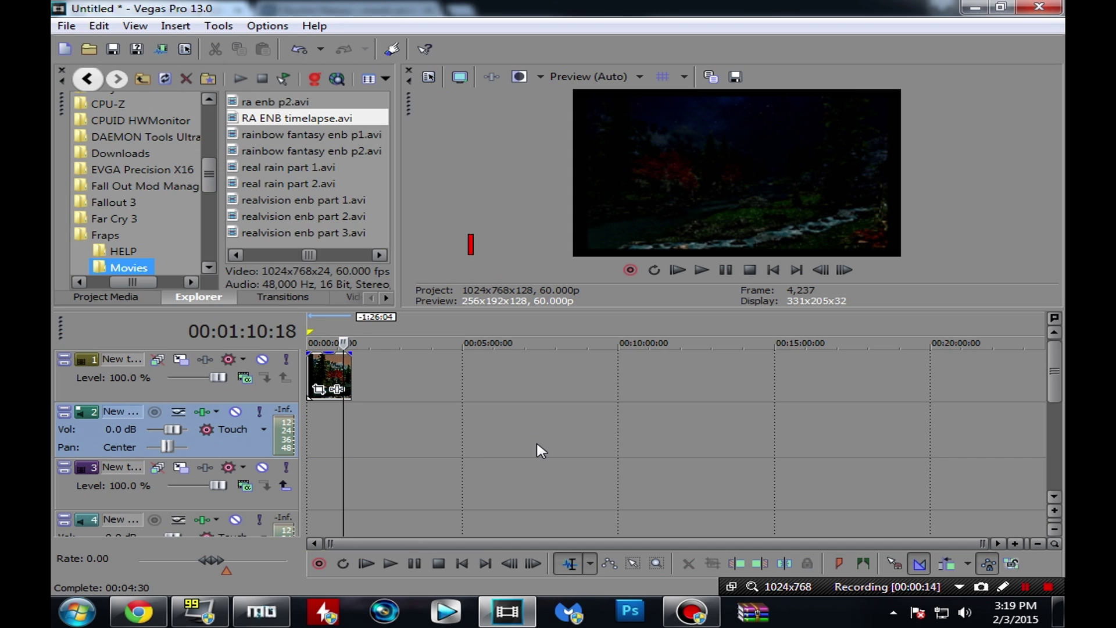
- Time-compress the newly rendered event on track 1 from its end to about 21 seconds
click(308, 330)
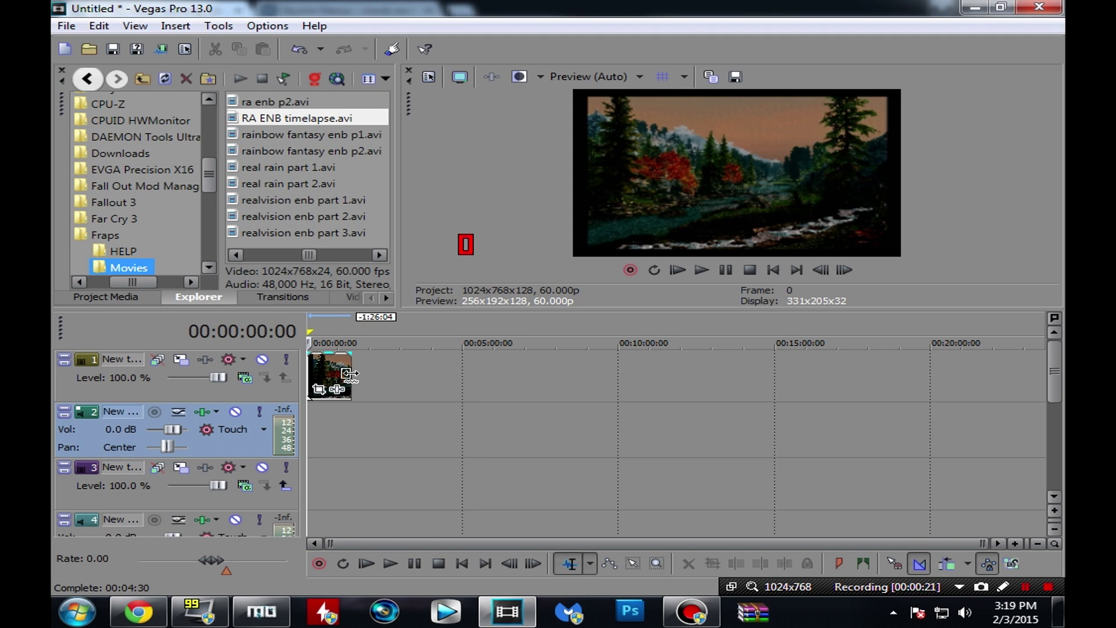
drag(350, 373, 312, 378)
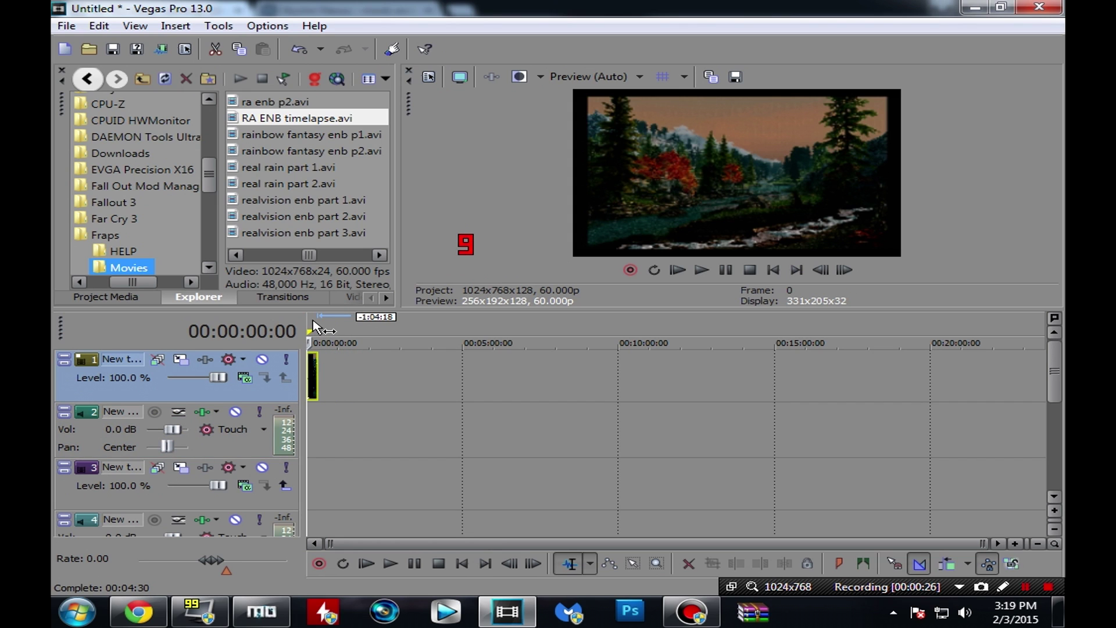
click(315, 378)
scroll(349, 407, up, 5)
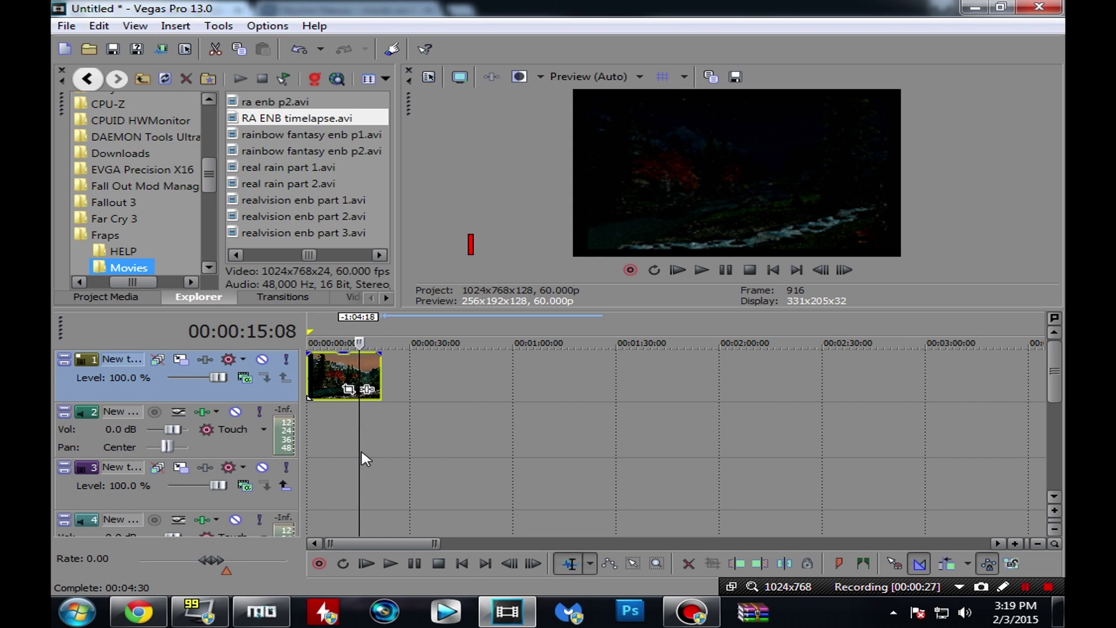
click(378, 333)
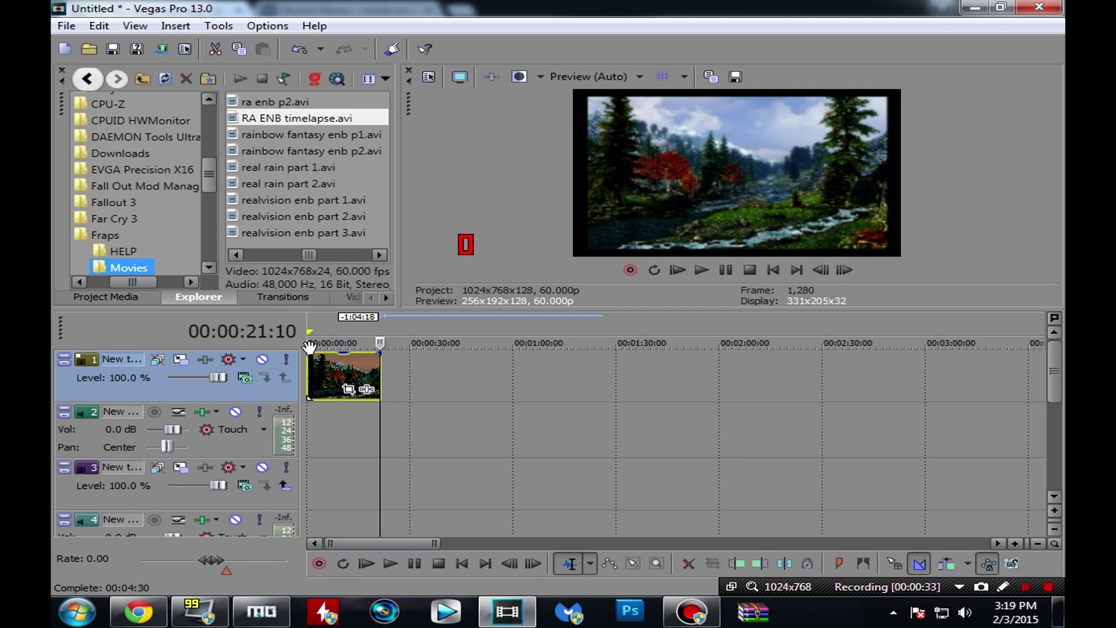
- Turn on Disable resample in the properties of the shortened 21-second event on track 1
click(343, 363)
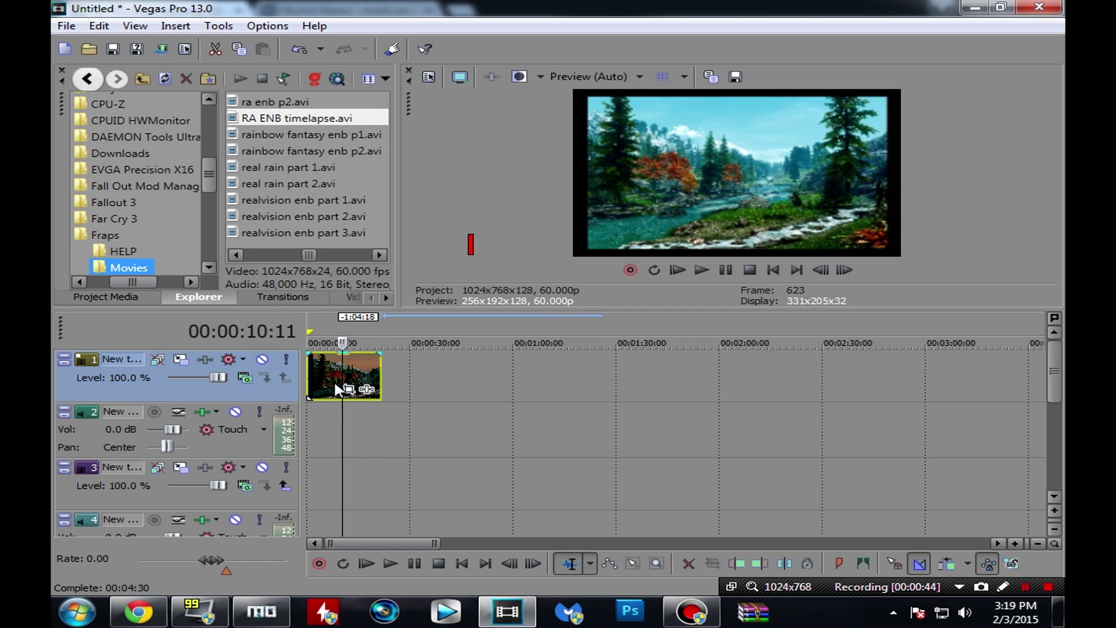
right_click(320, 375)
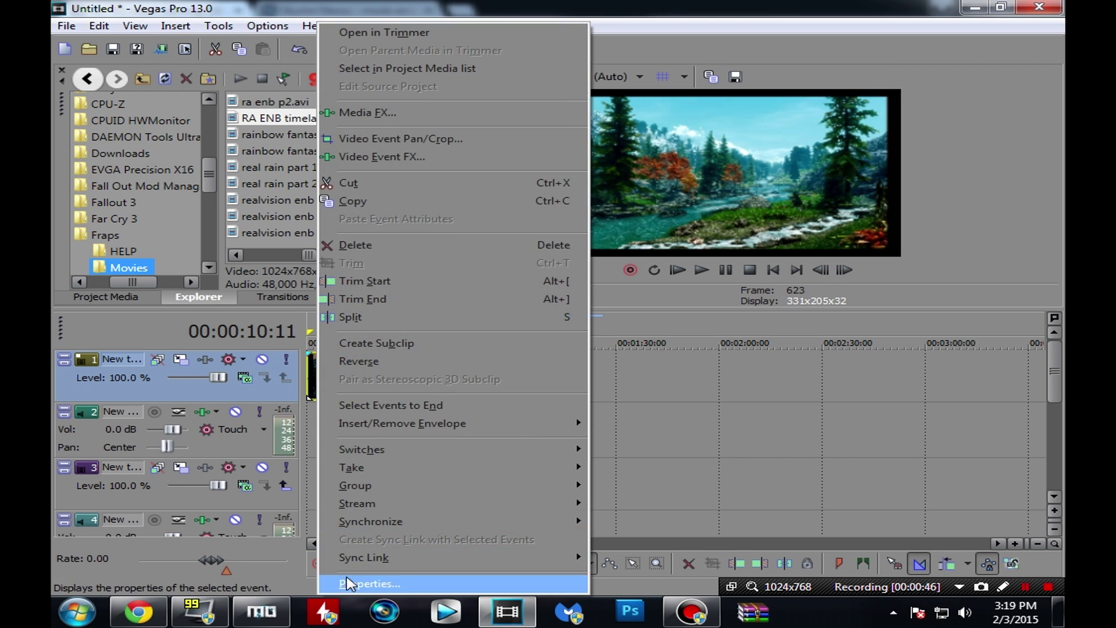
click(349, 583)
click(407, 254)
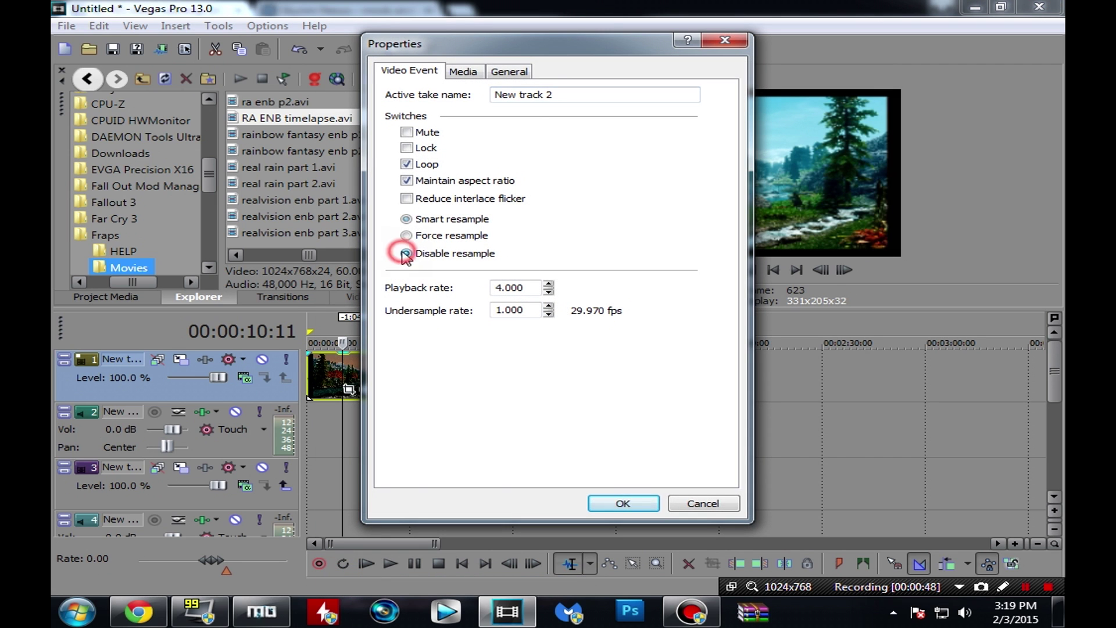
click(622, 504)
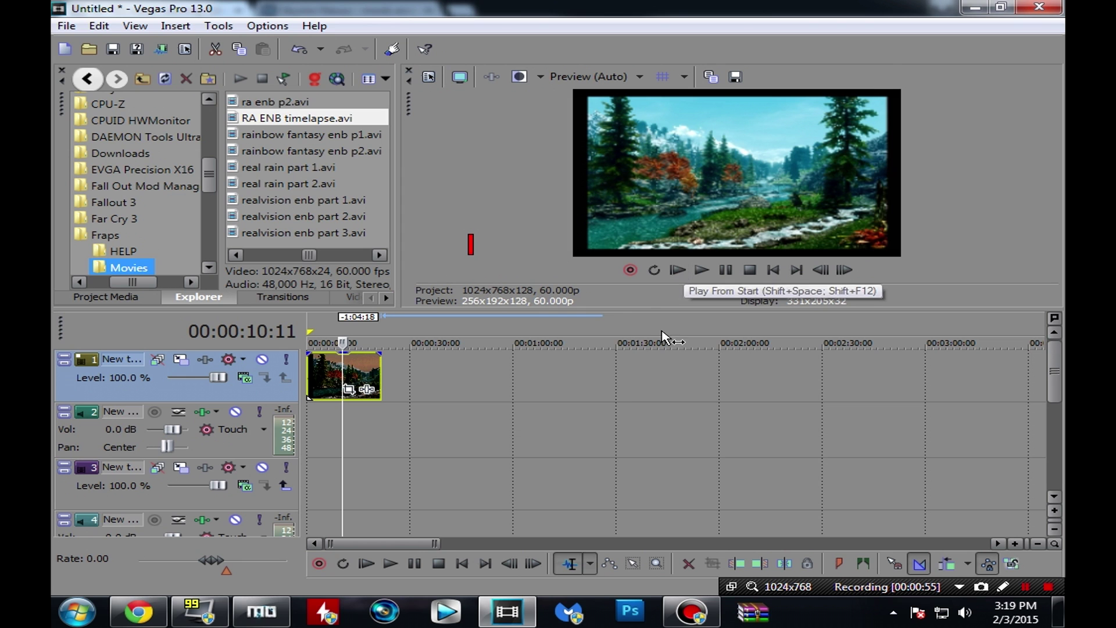
- Enlarge the video preview, play the timelapse from the start to its end, and reduce the preview size again
drag(709, 311, 704, 439)
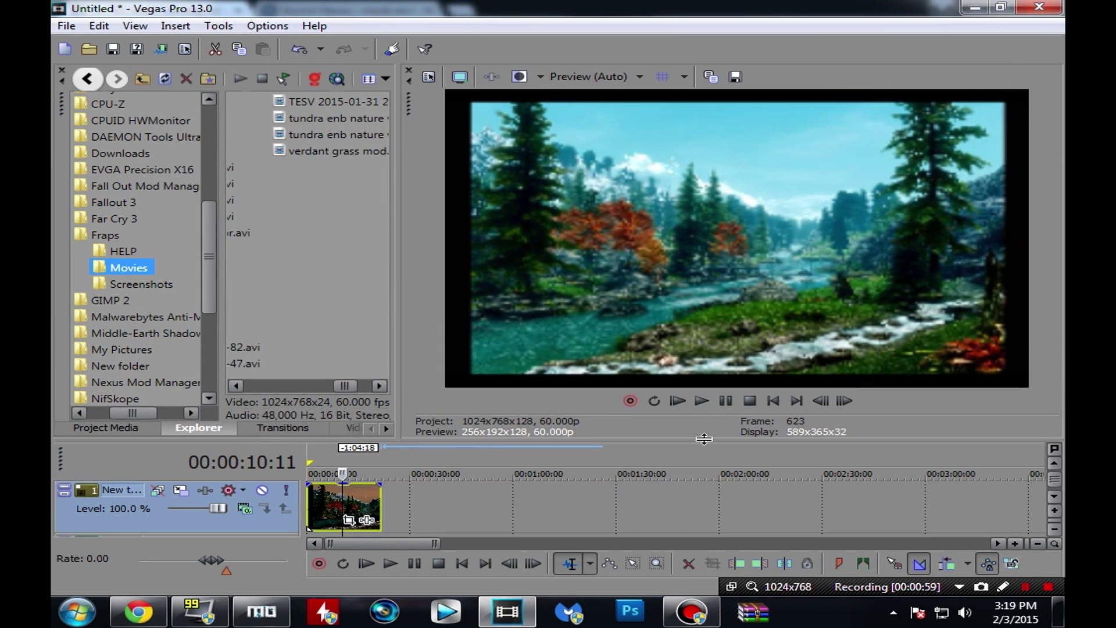
click(677, 401)
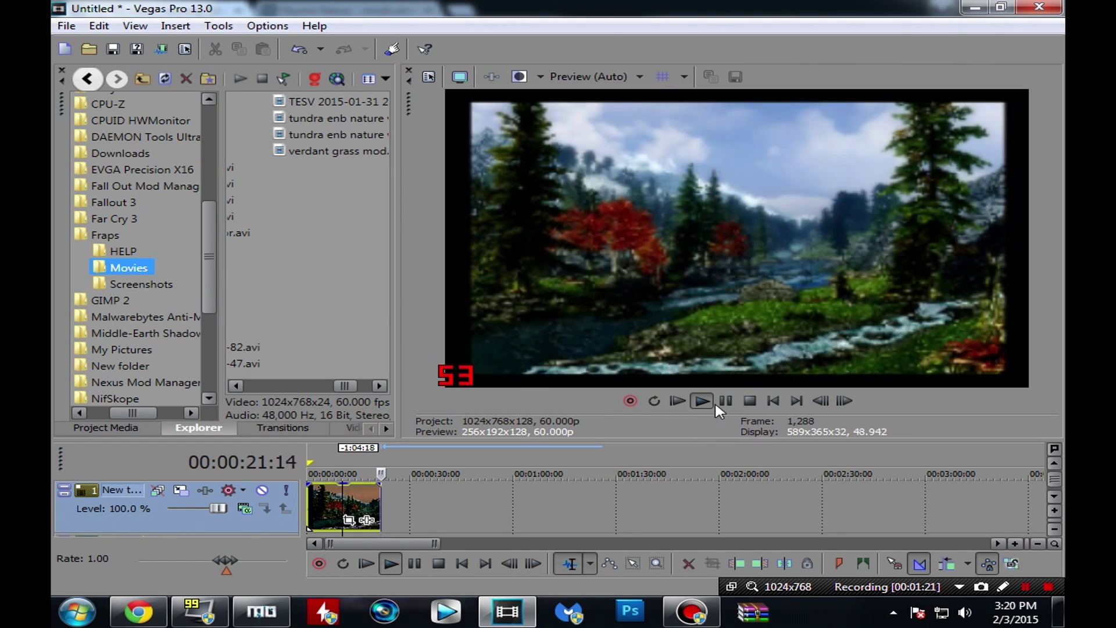
click(725, 401)
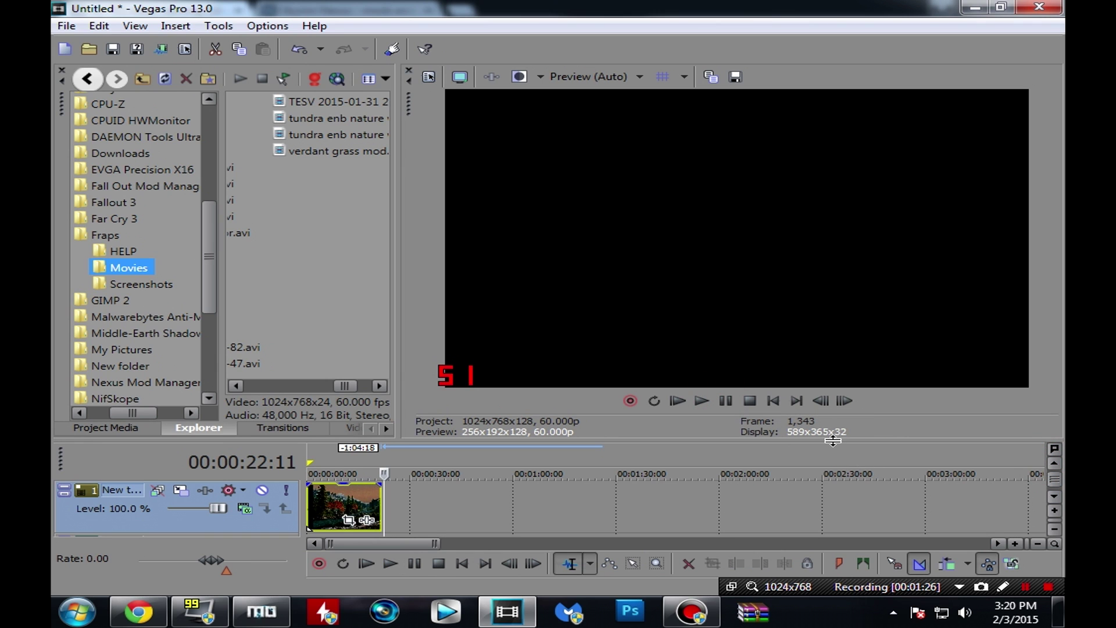
drag(832, 440, 832, 357)
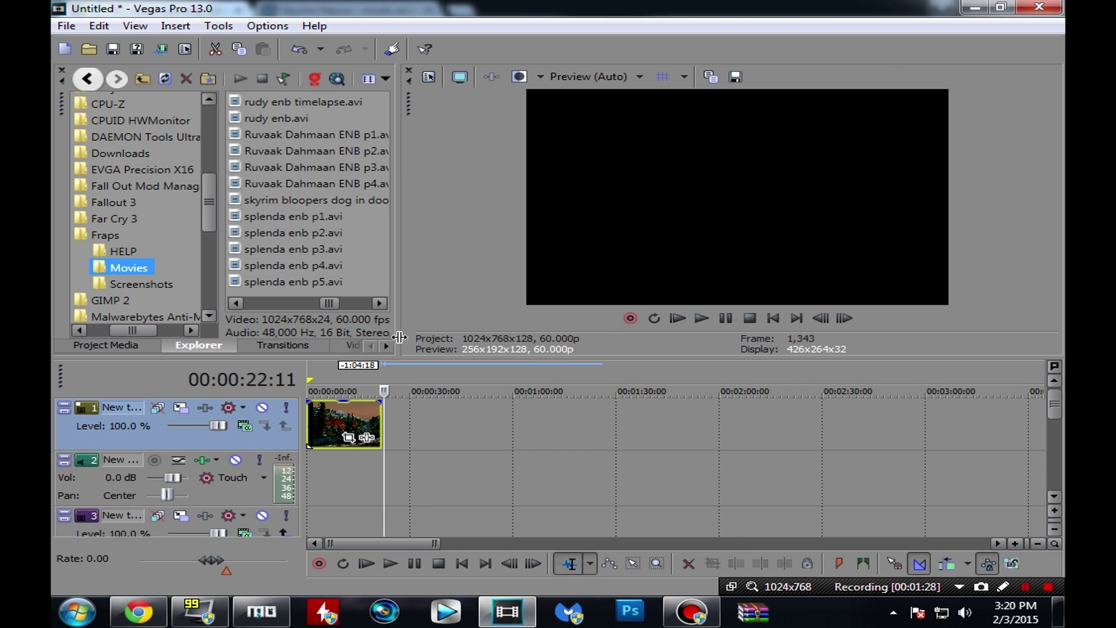
- Return the playhead near the start and render the 21-second timelapse to a new track with the der template
click(311, 389)
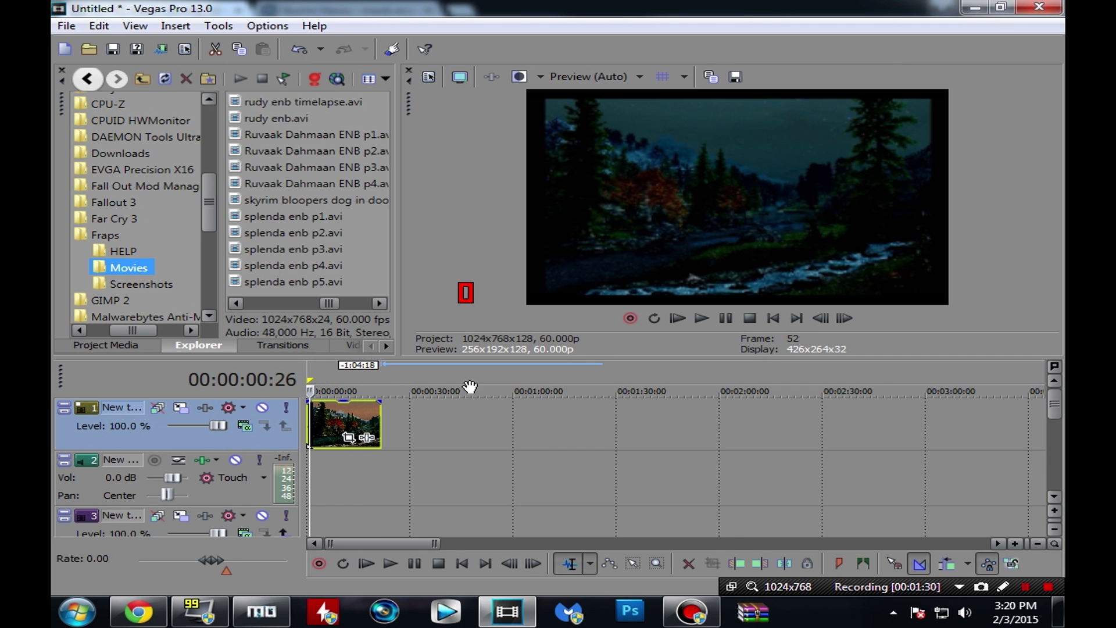
click(218, 25)
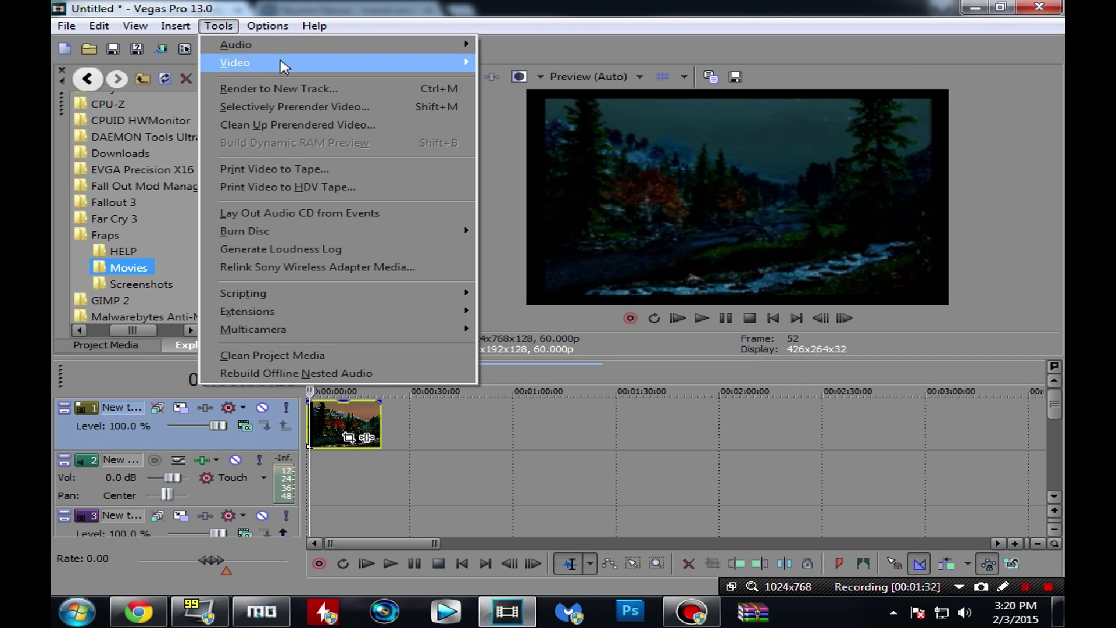
click(279, 88)
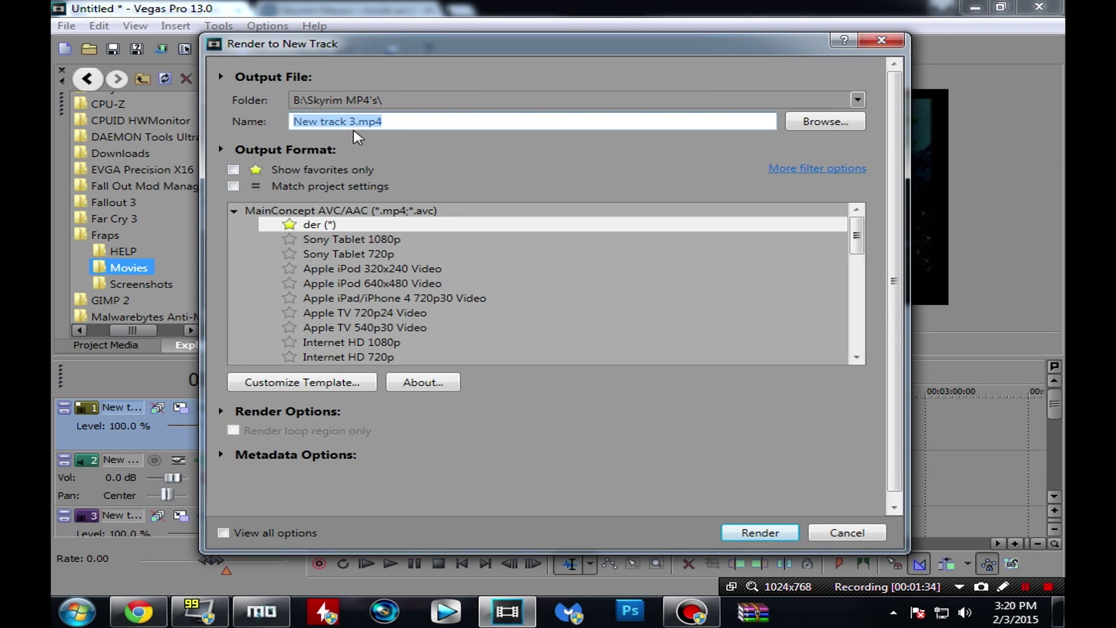
click(434, 222)
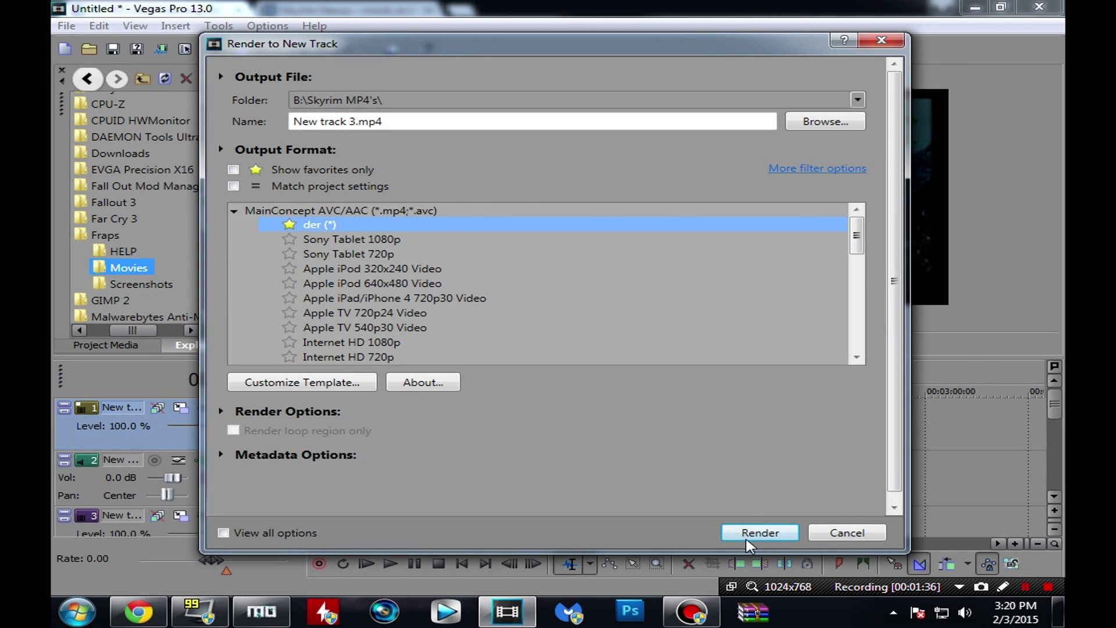
click(737, 536)
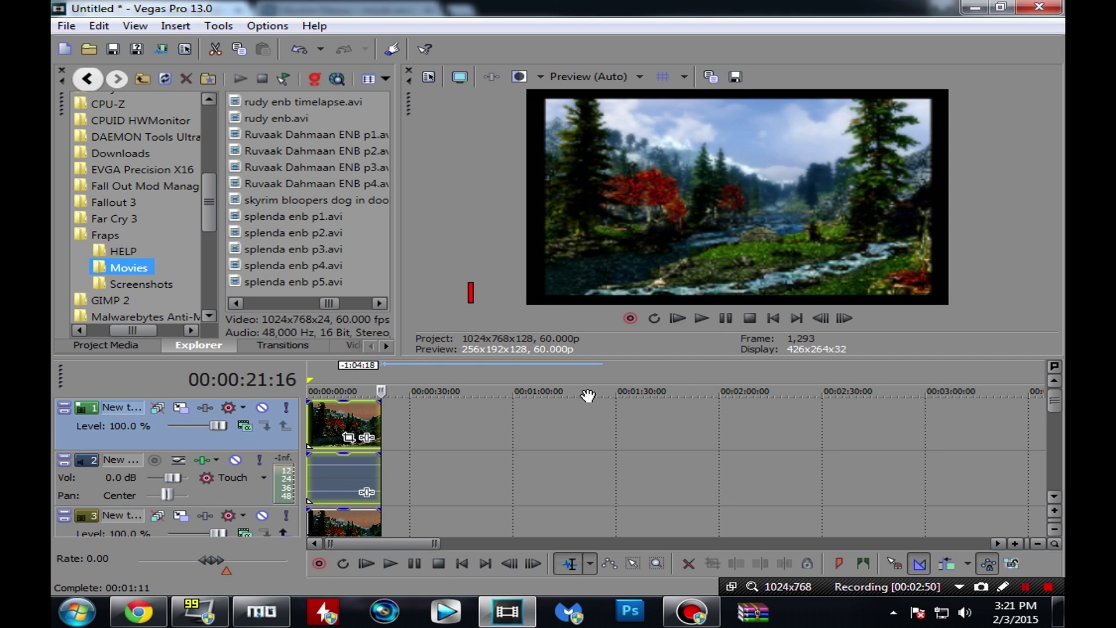
- Delete the previous 21-second video event from track 3
scroll(1055, 410, down, 1)
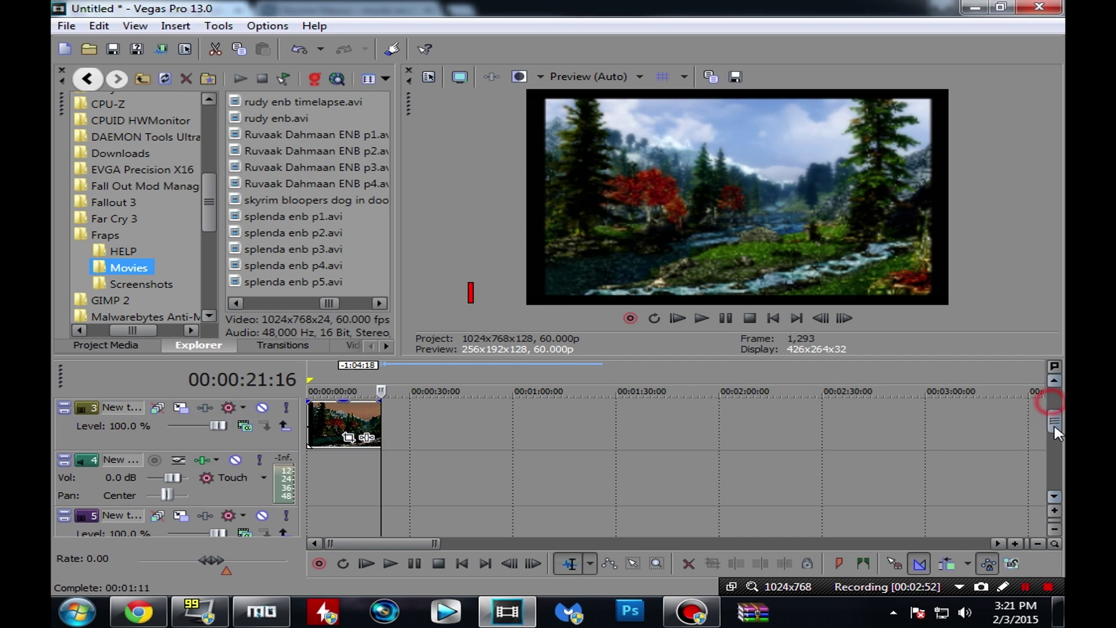
click(339, 466)
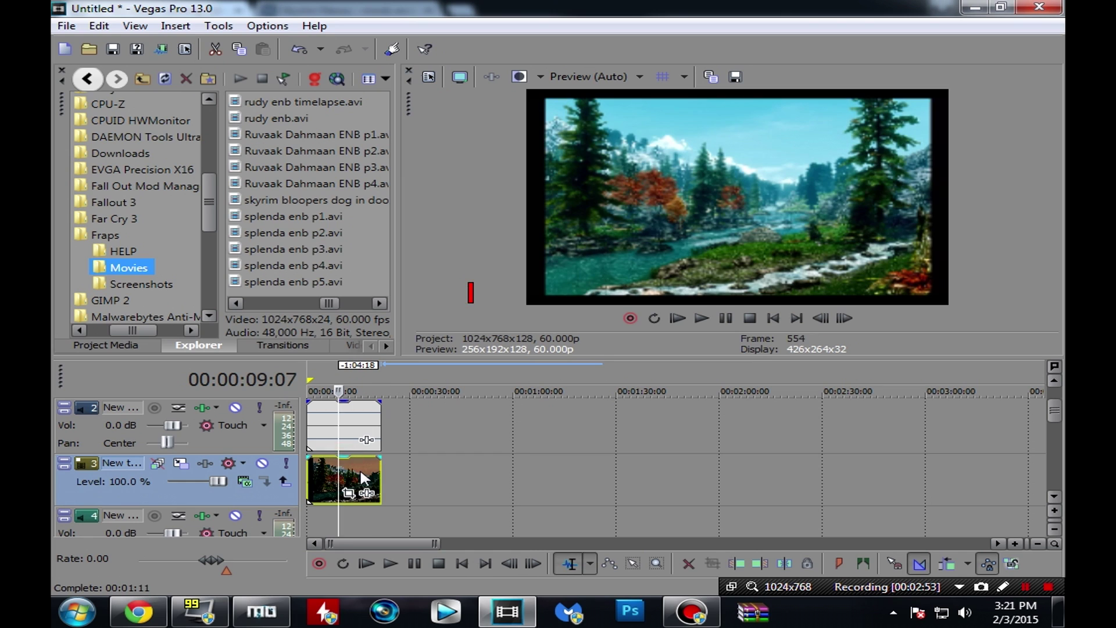
key(Delete)
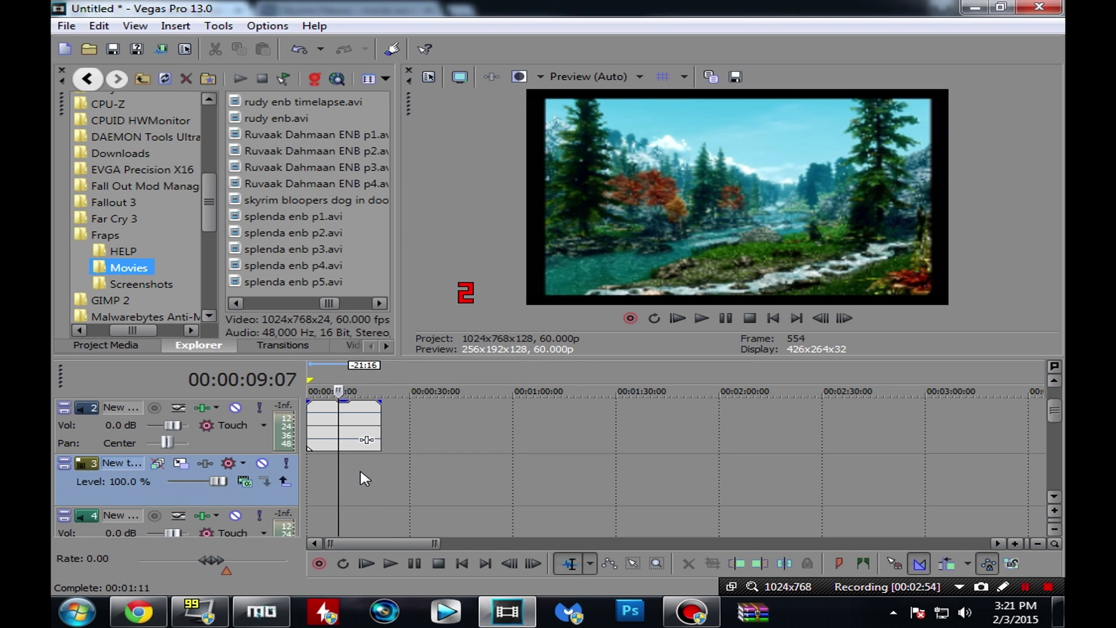
- Delete the 21-second audio event from track 2
click(349, 431)
key(Delete)
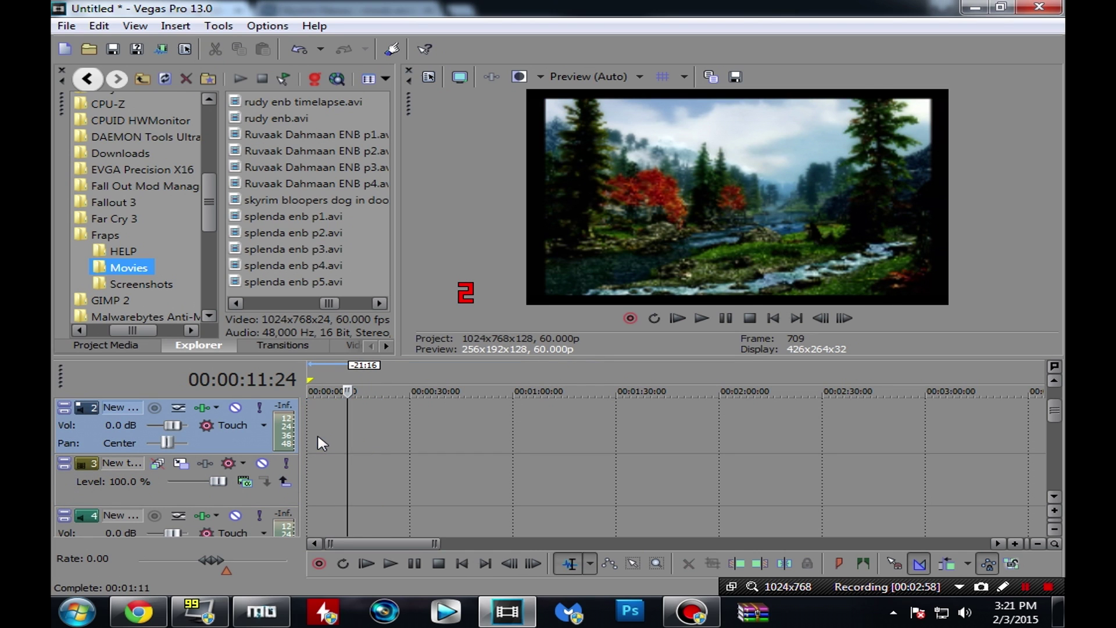
- Place the playhead at about 15 seconds and time-compress the video event on track 1 to end there
scroll(322, 443, up, 3)
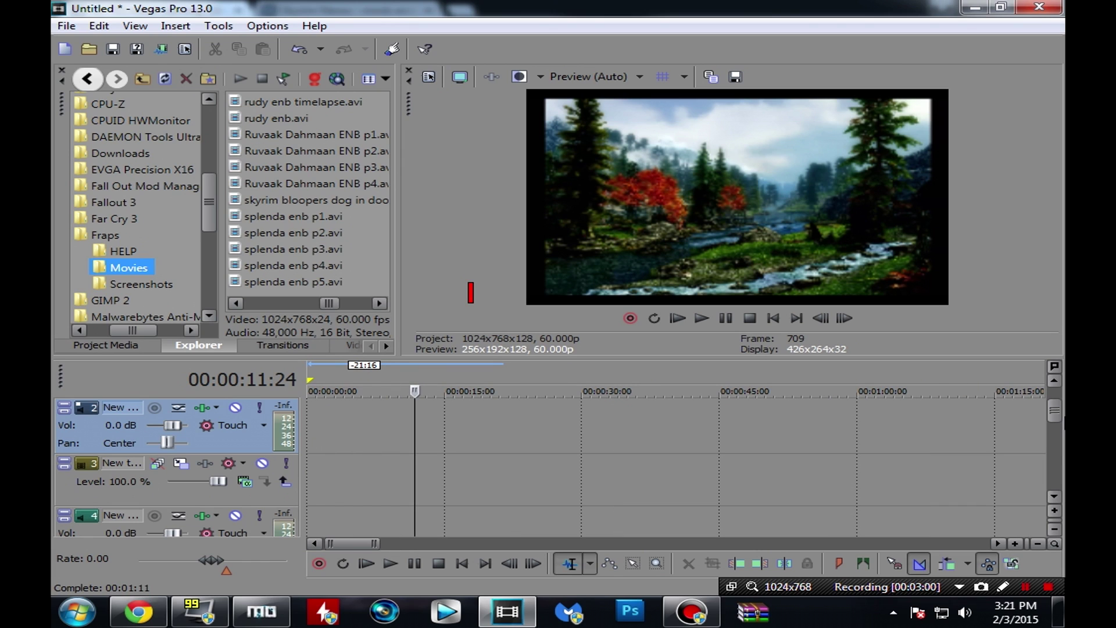
scroll(1054, 414, up, 1)
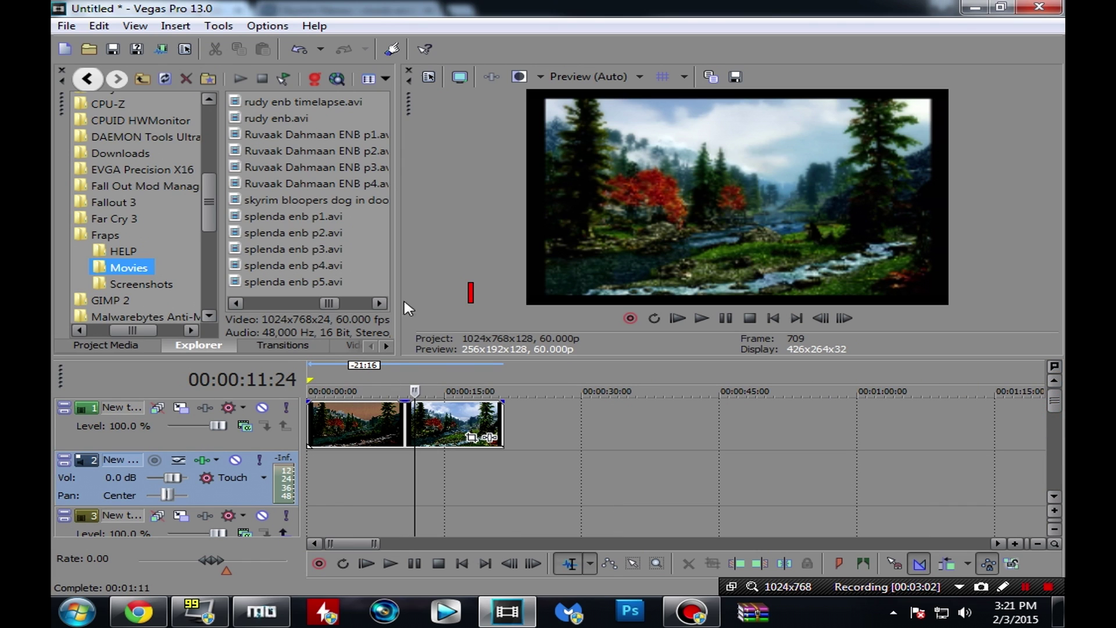
click(445, 368)
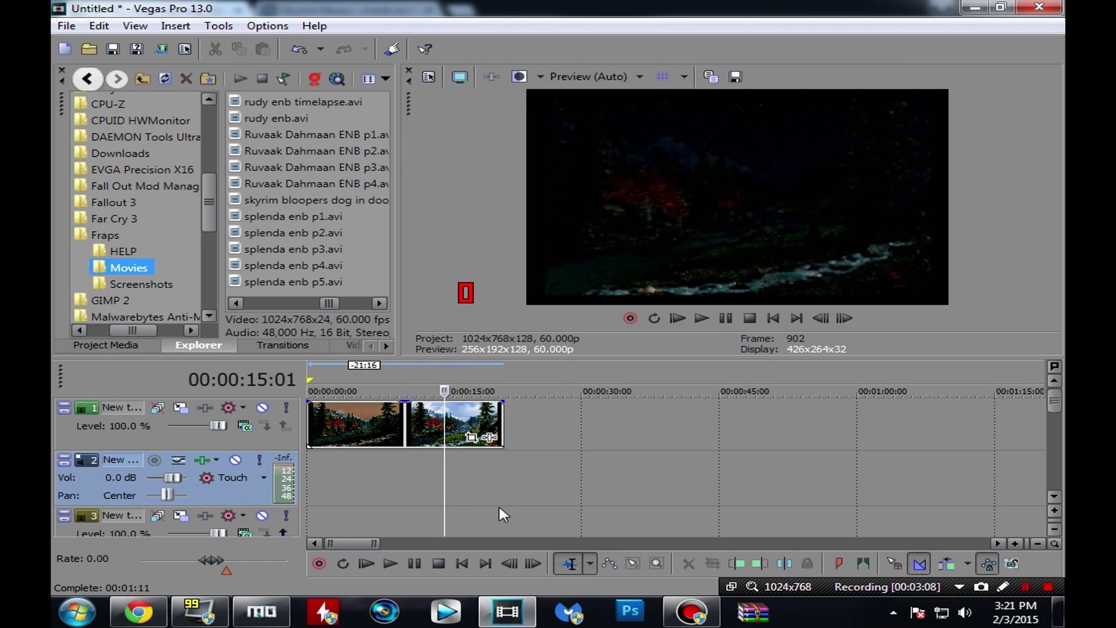
drag(503, 414, 441, 422)
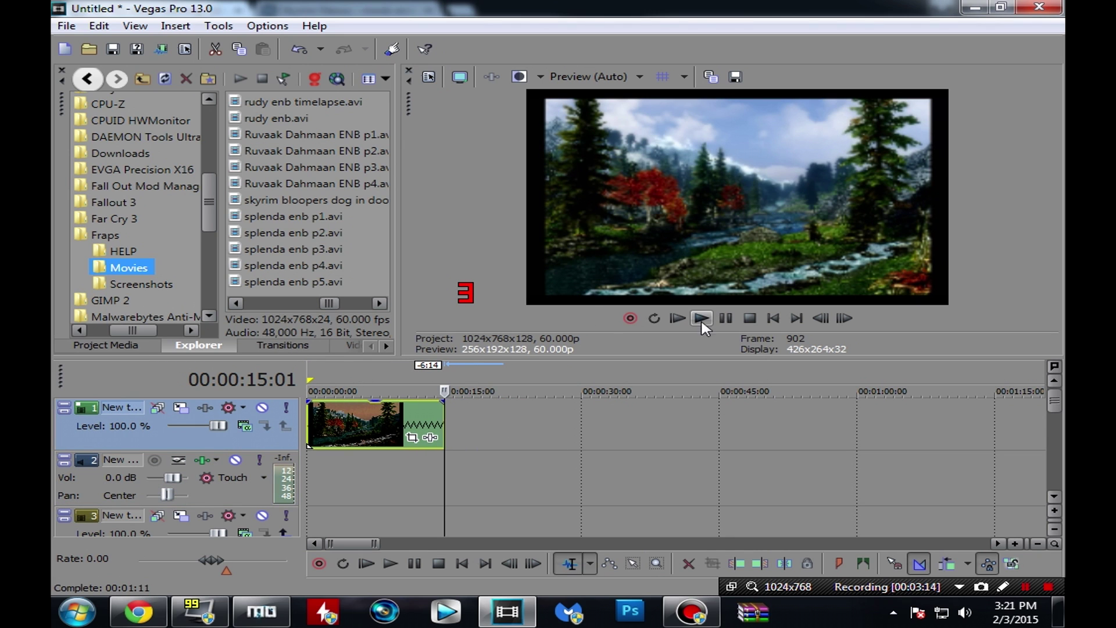
- Enlarge the video preview and play the compressed timelapse to its end
drag(682, 356, 688, 418)
click(679, 380)
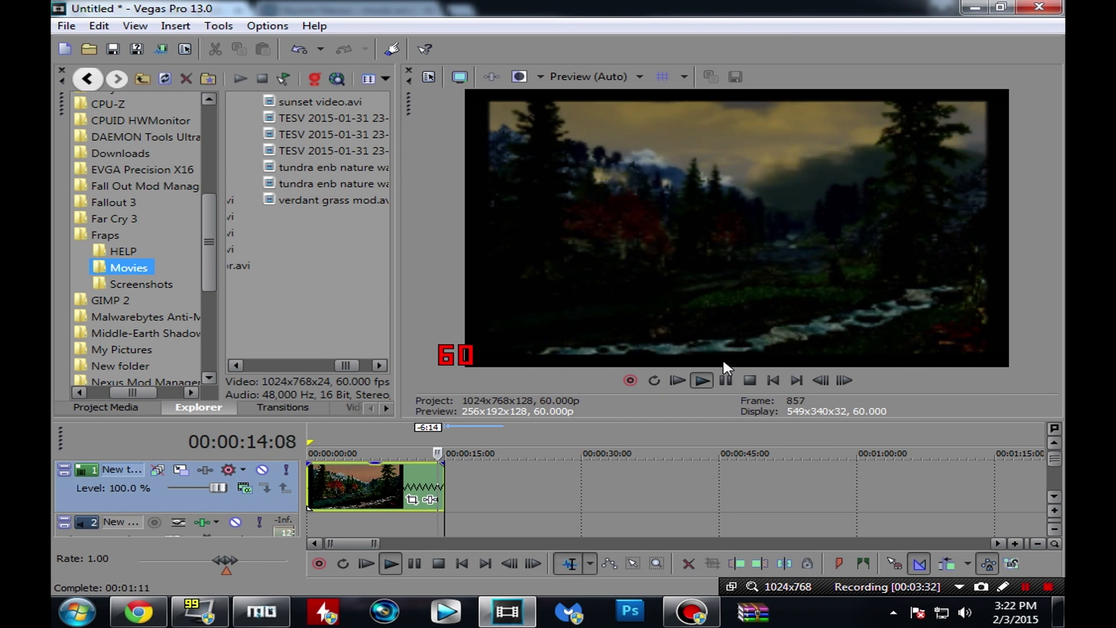
click(726, 380)
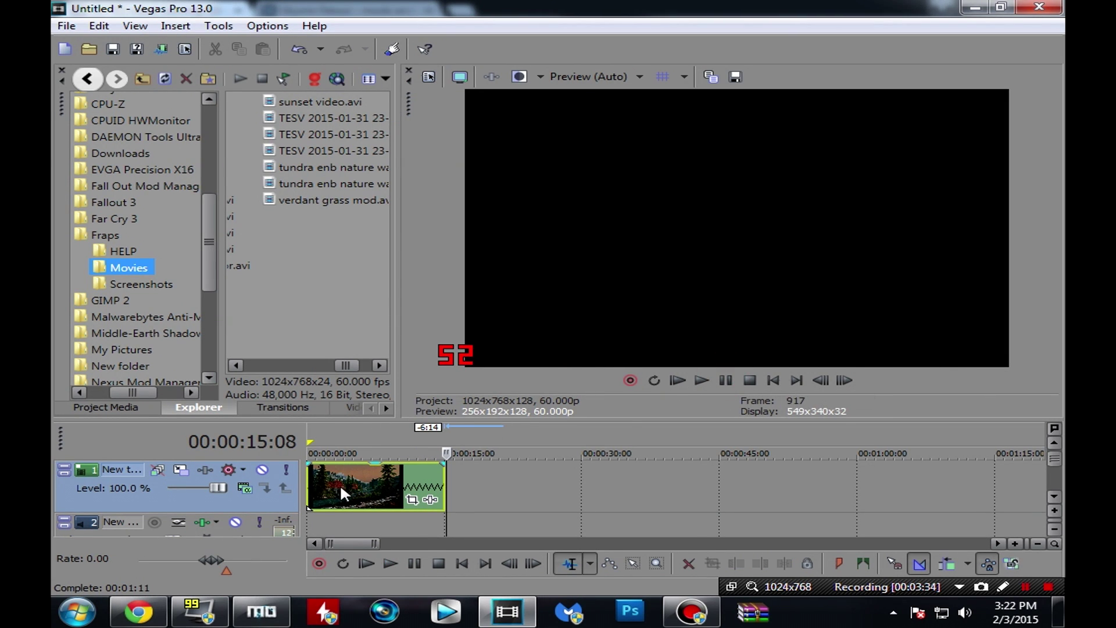
- Turn on Disable resample in the properties of the 15-second video event on track 1
click(343, 491)
right_click(353, 483)
click(564, 582)
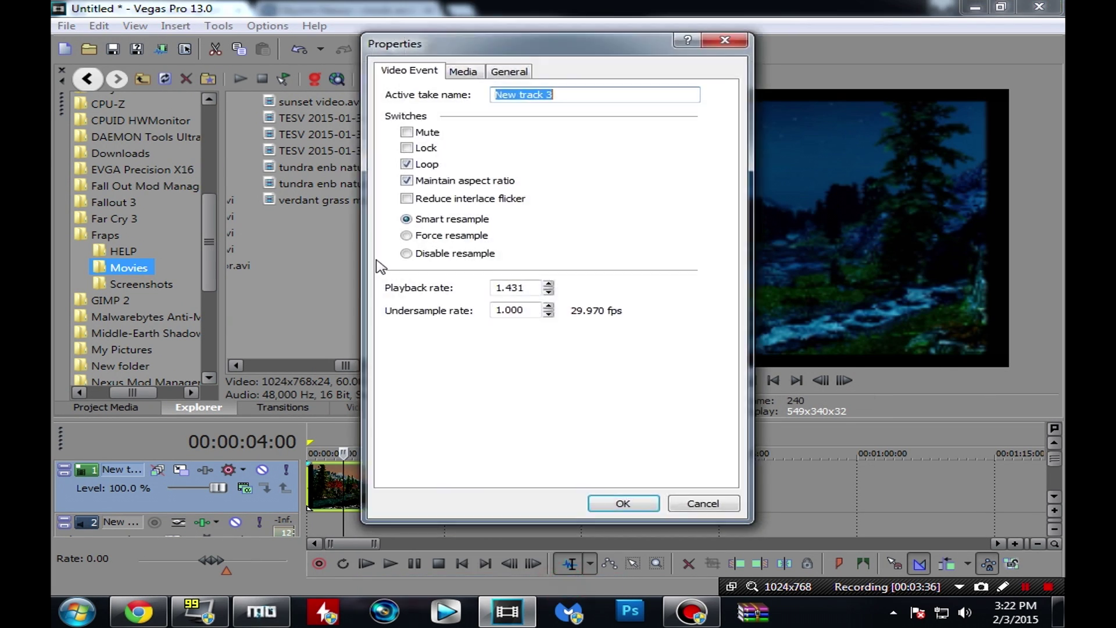
click(406, 254)
click(627, 504)
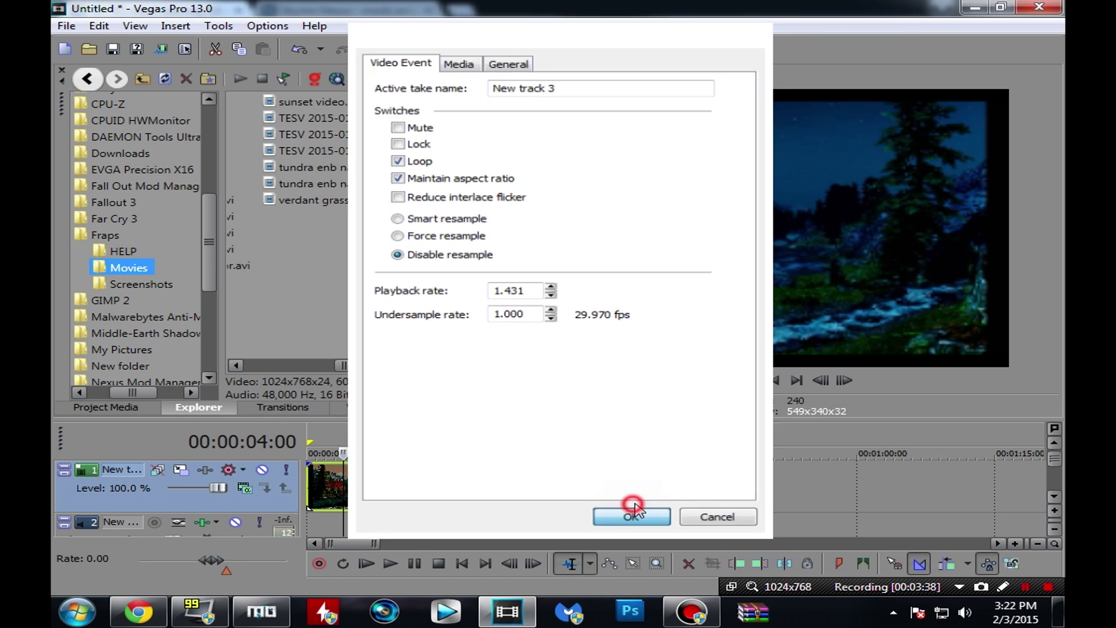
- Return the playhead near the start, reduce the preview, and set the render output to RA YouTUBE ENB Timelapse.mp4 in B:\Skyrim MP4's\
click(315, 439)
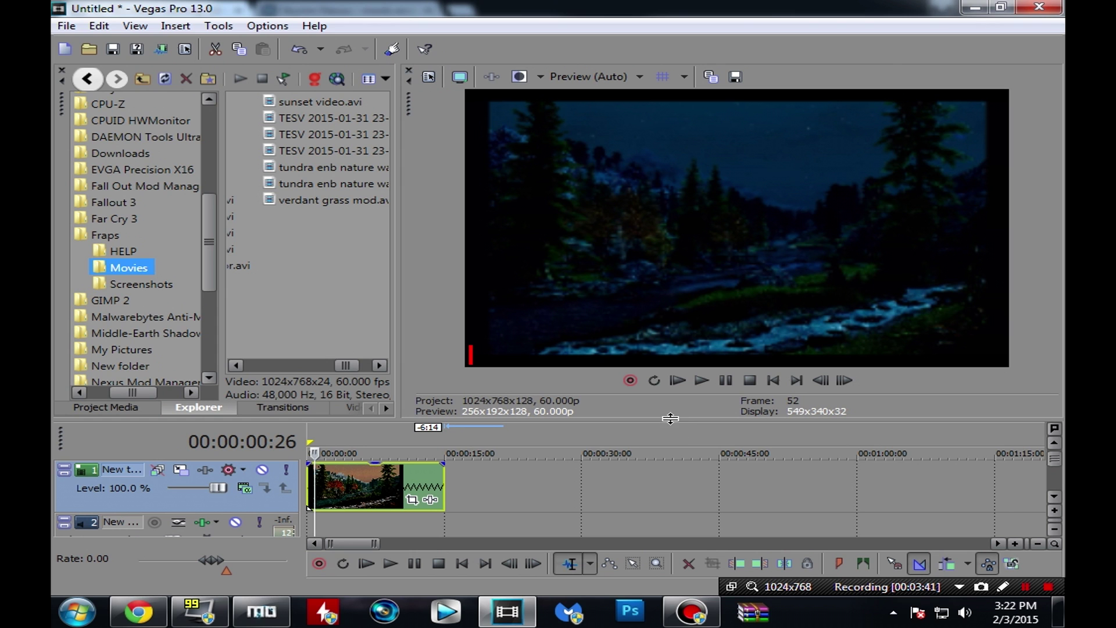
drag(671, 418, 661, 353)
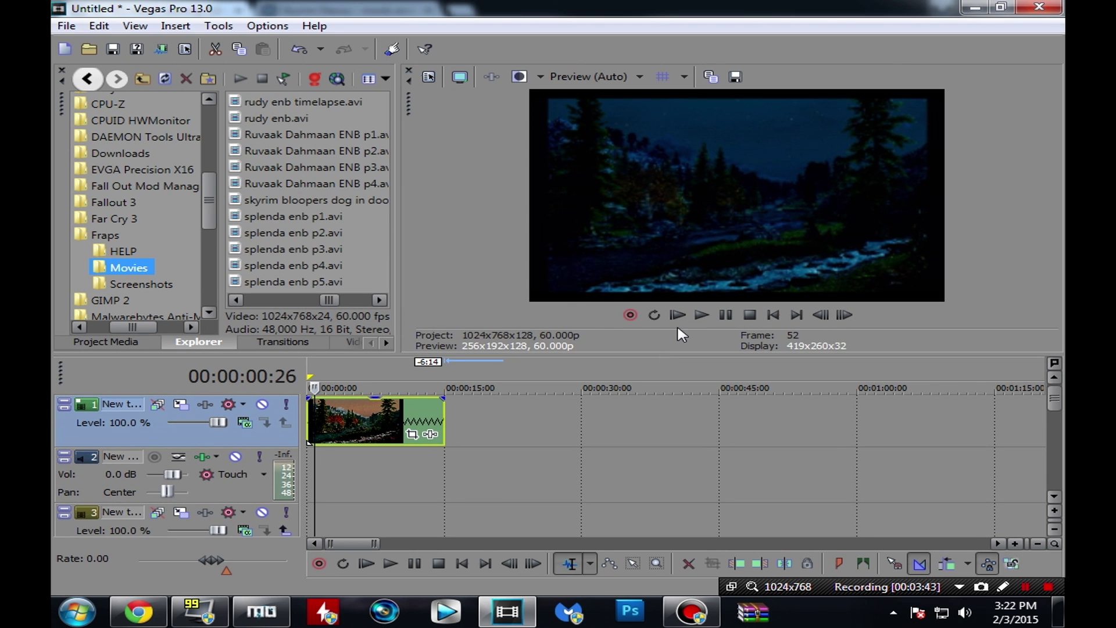
click(67, 25)
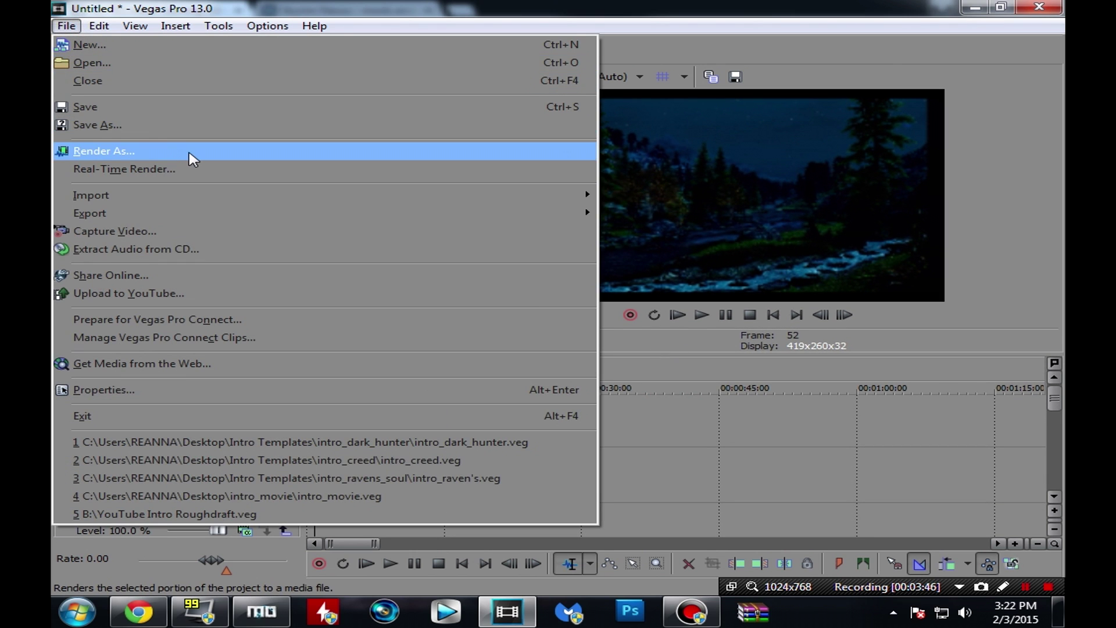
click(188, 152)
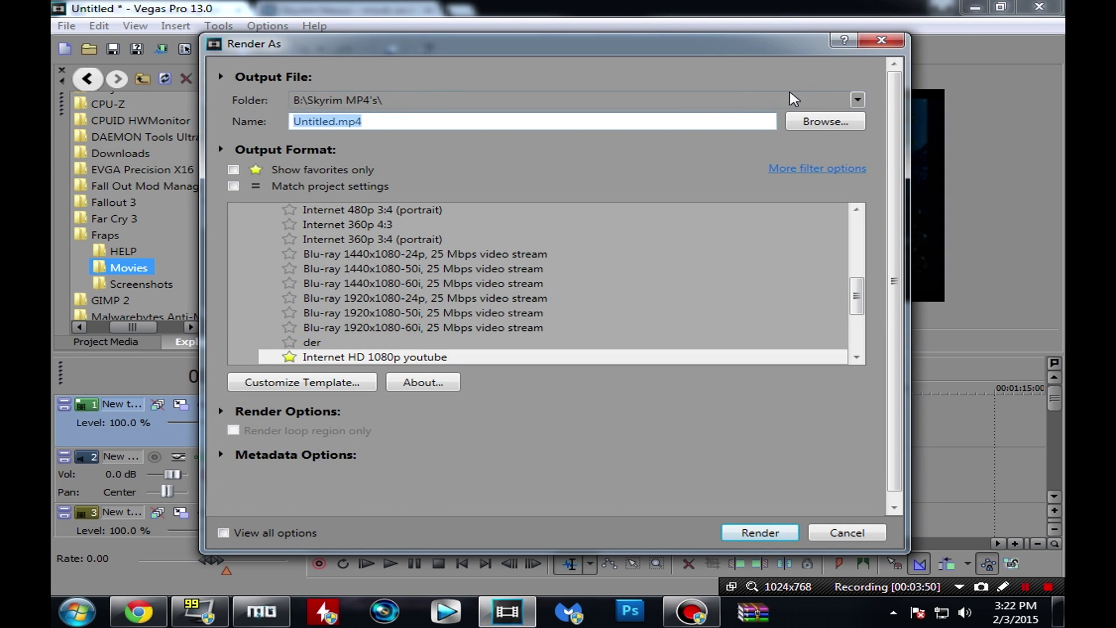
click(858, 100)
click(854, 100)
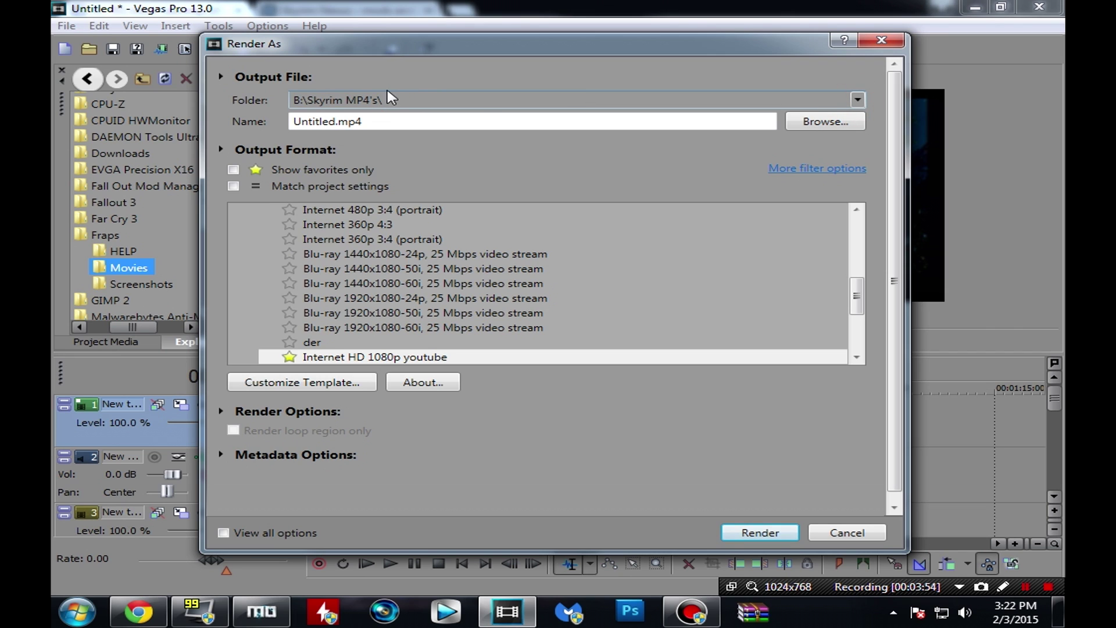
click(858, 100)
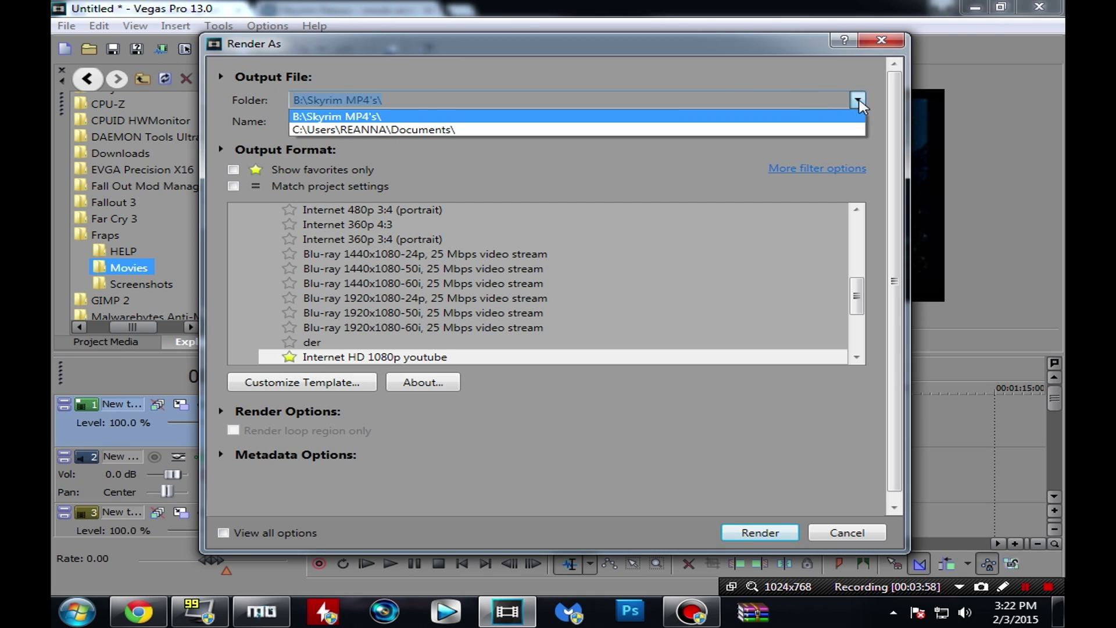
click(859, 101)
click(336, 122)
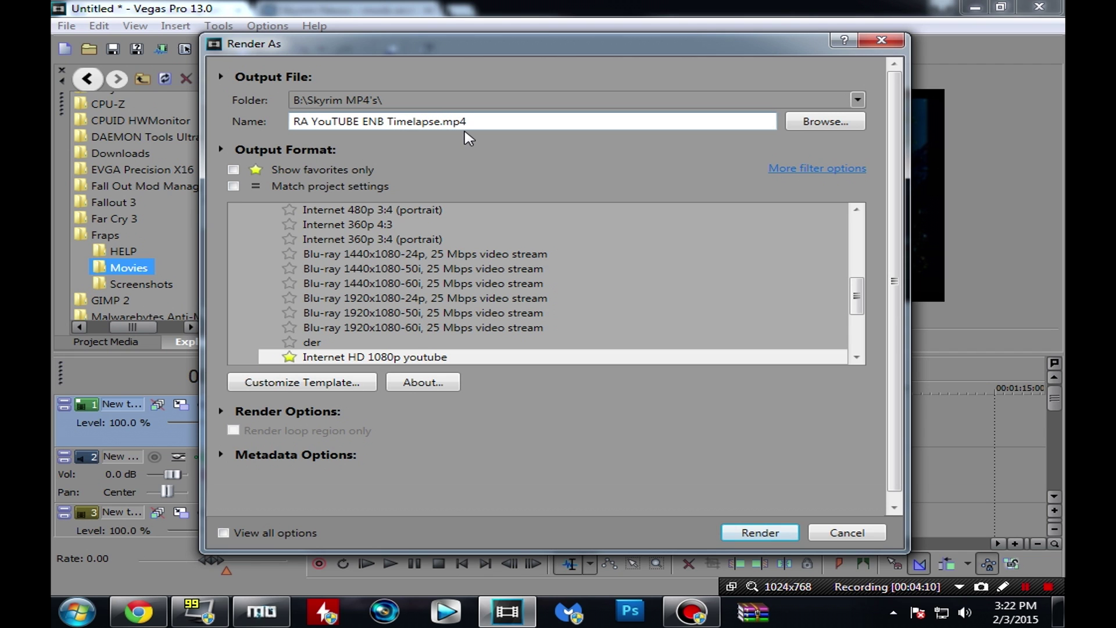
- Customize the Internet HD 1080p youtube template, keeping the High profile and Best video rendering quality
click(492, 360)
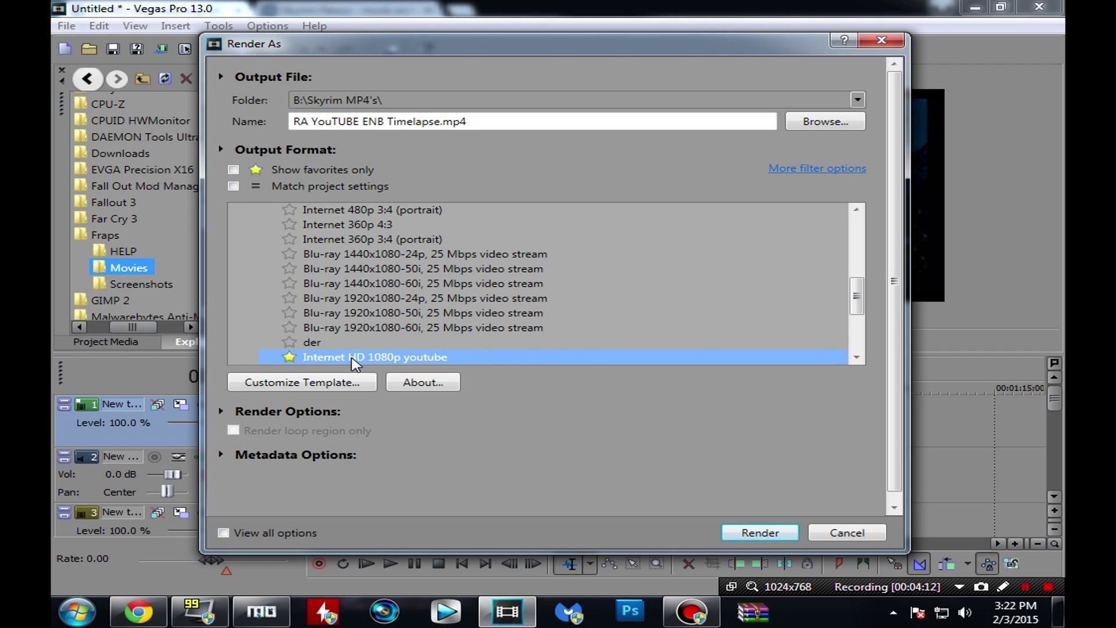
click(302, 382)
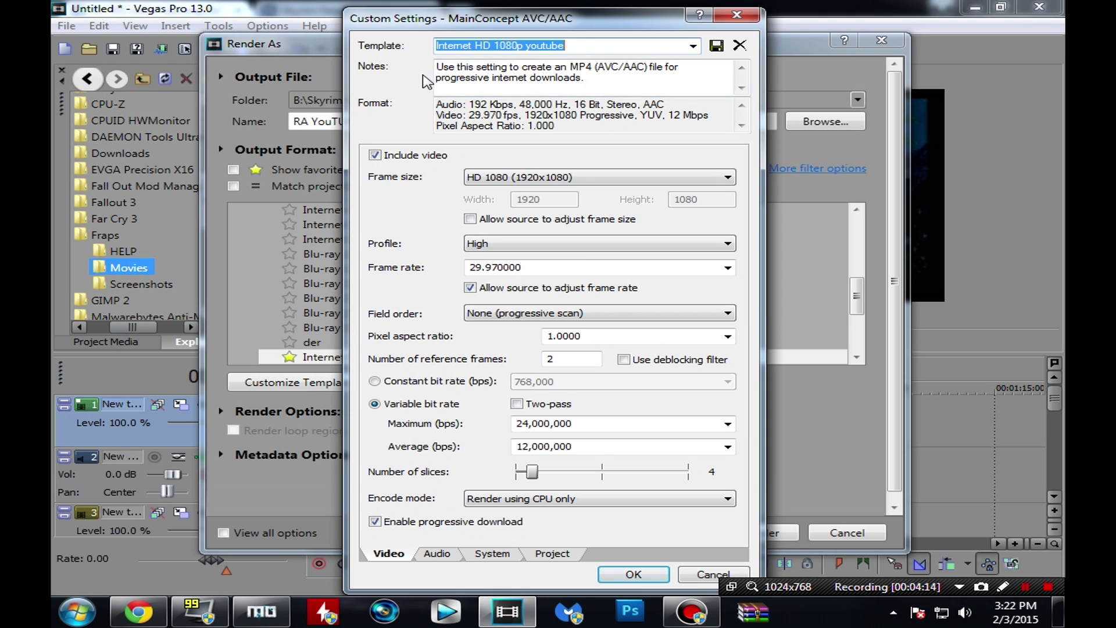
drag(512, 29, 343, 29)
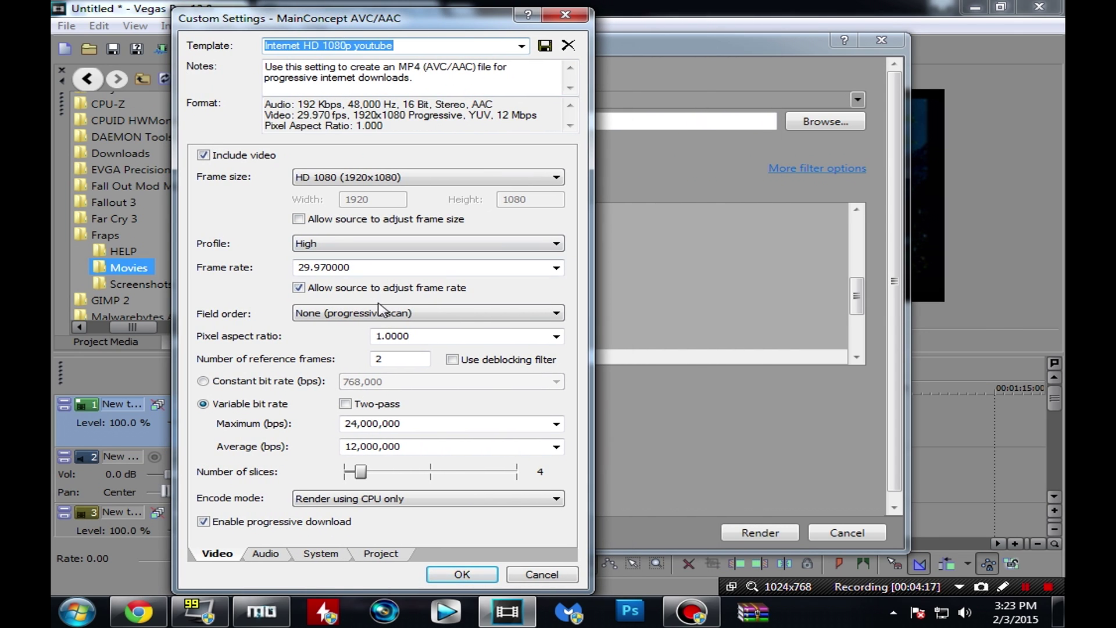
click(558, 246)
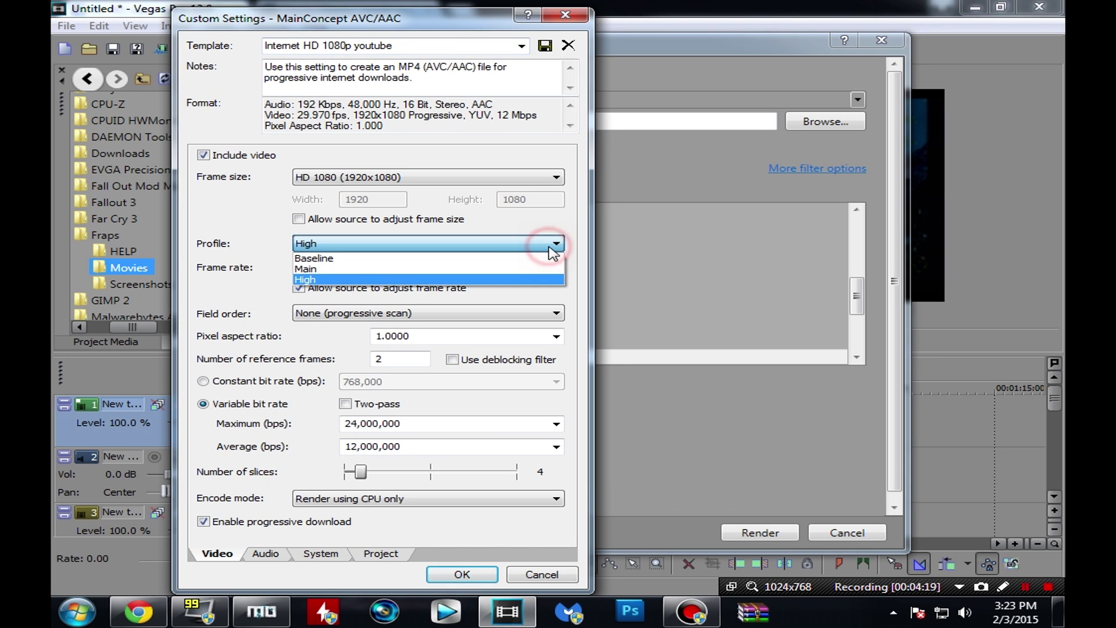
click(549, 246)
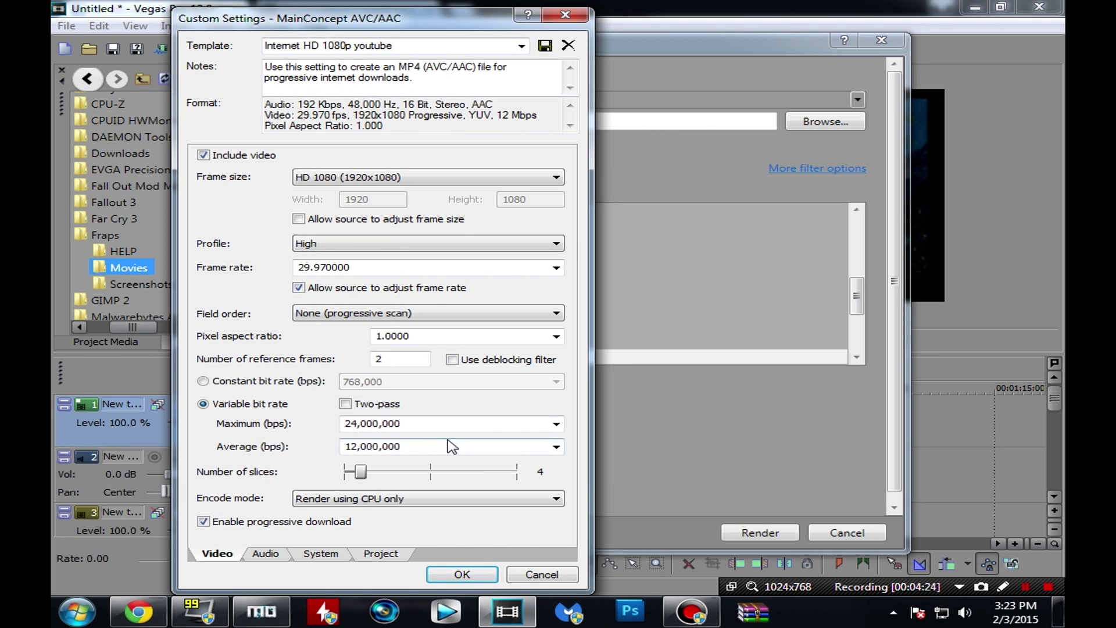
click(375, 557)
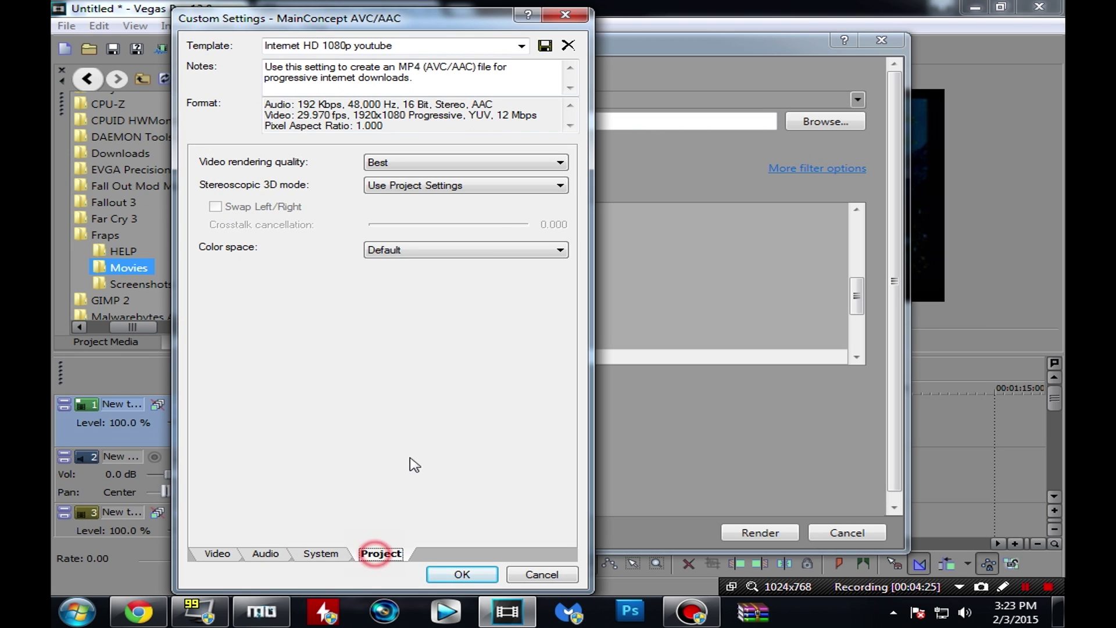
click(556, 162)
click(451, 220)
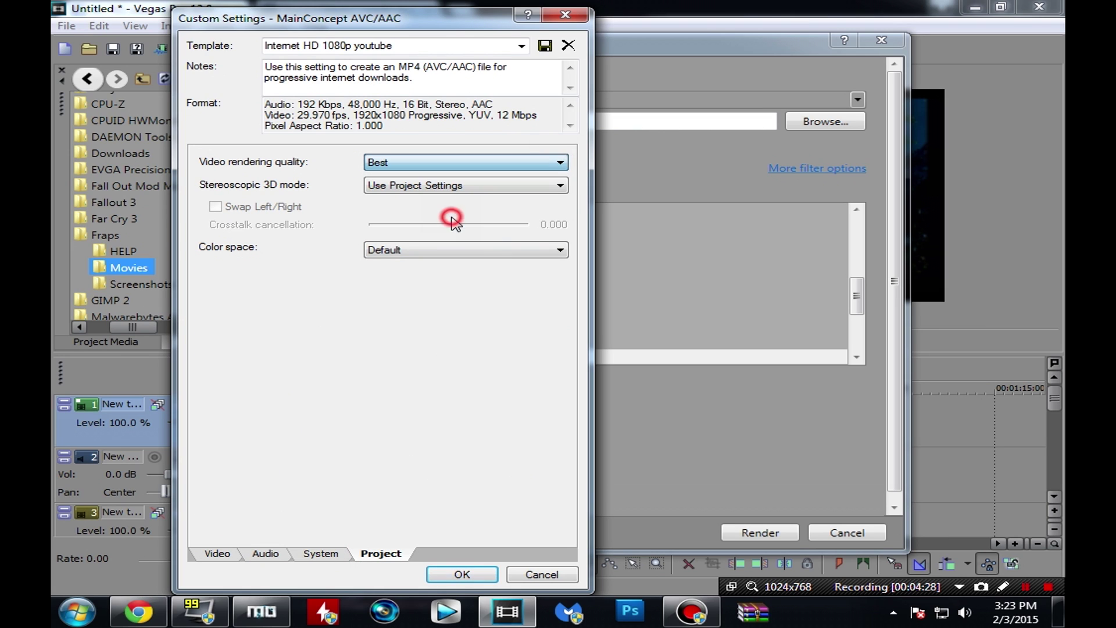
click(462, 574)
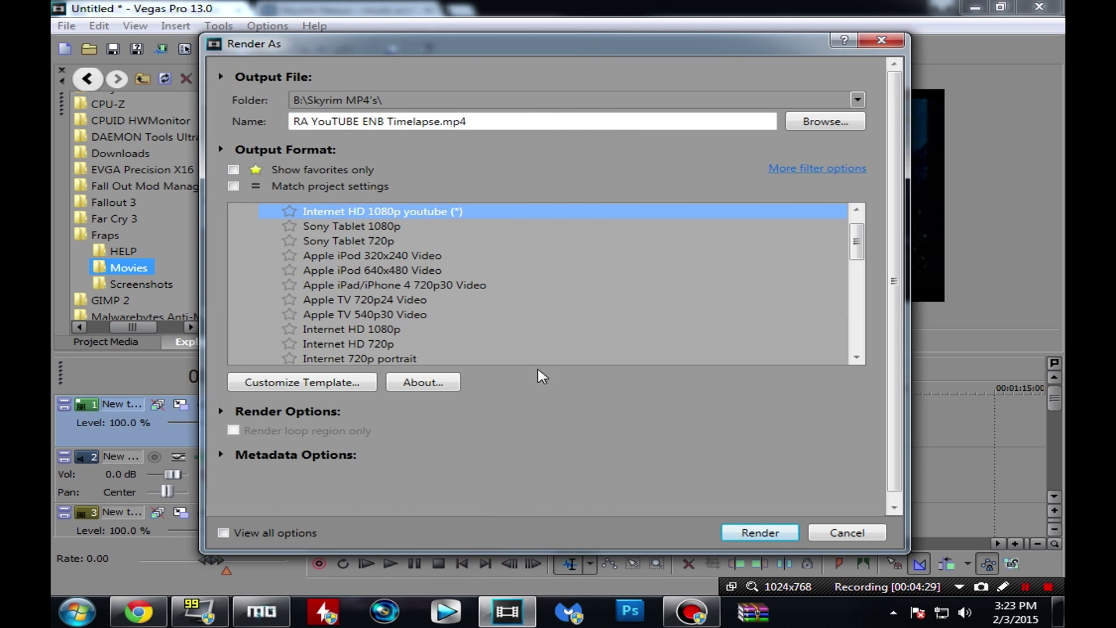
- Mark the customized Internet HD 1080p youtube template as a favorite and render the timelapse with it
click(288, 213)
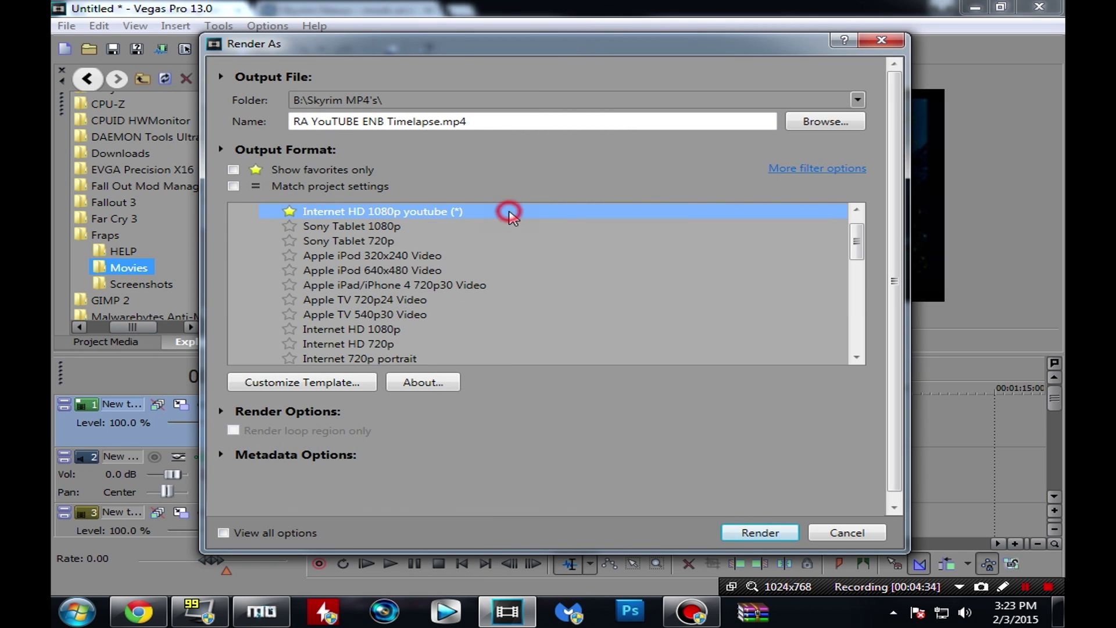
click(749, 533)
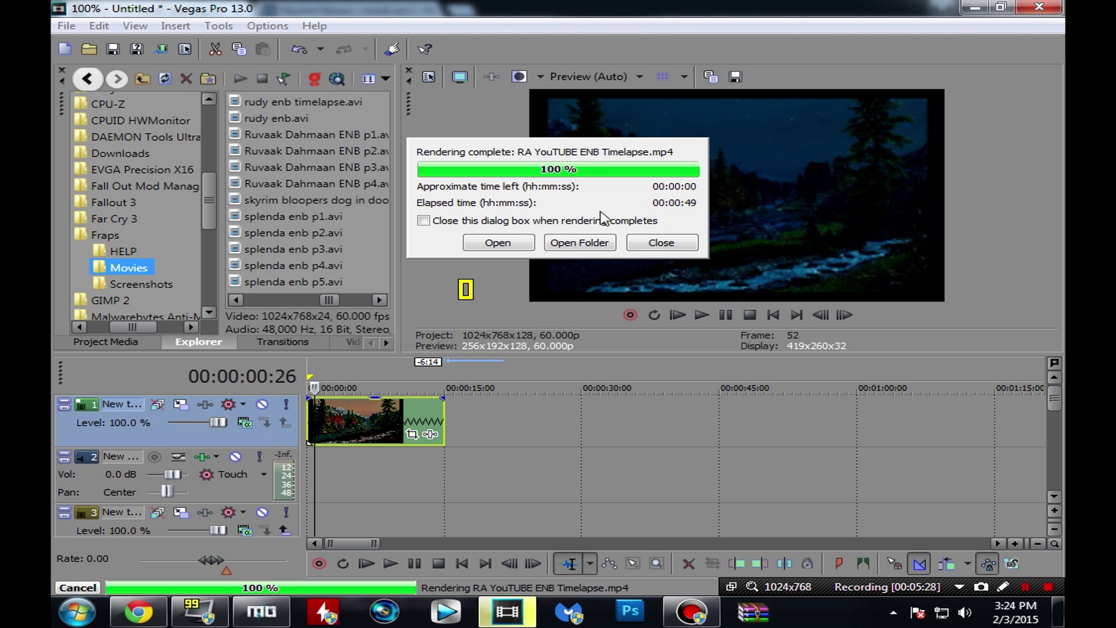
- Open the output folder, play RA YouTUBE ENB Timelapse.mp4 in a maximized player, and close the player and folder
click(576, 244)
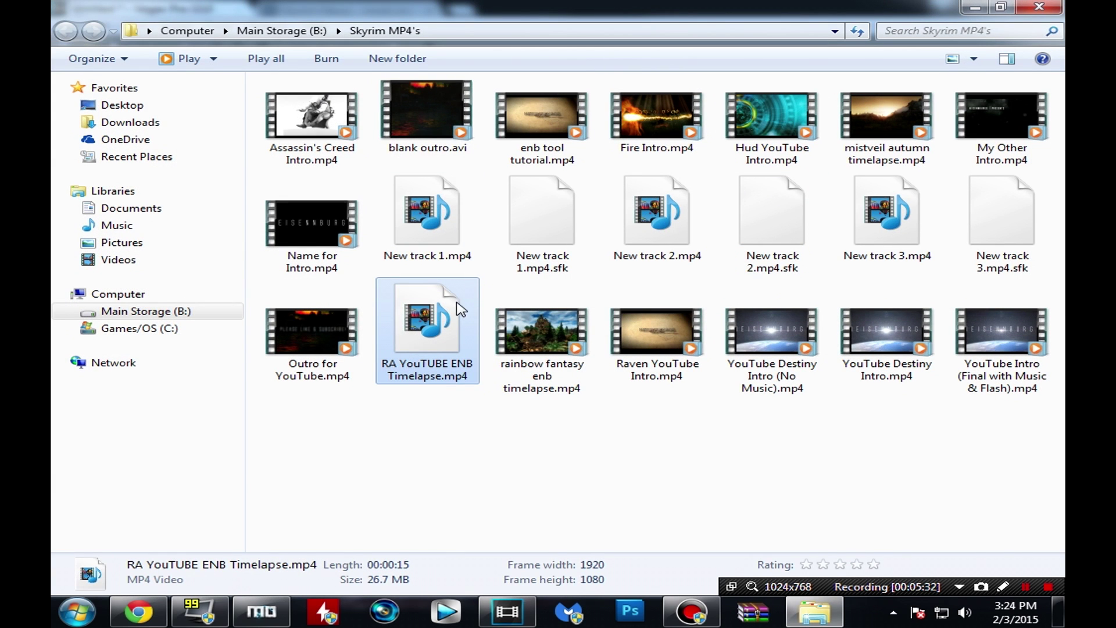
double_click(430, 323)
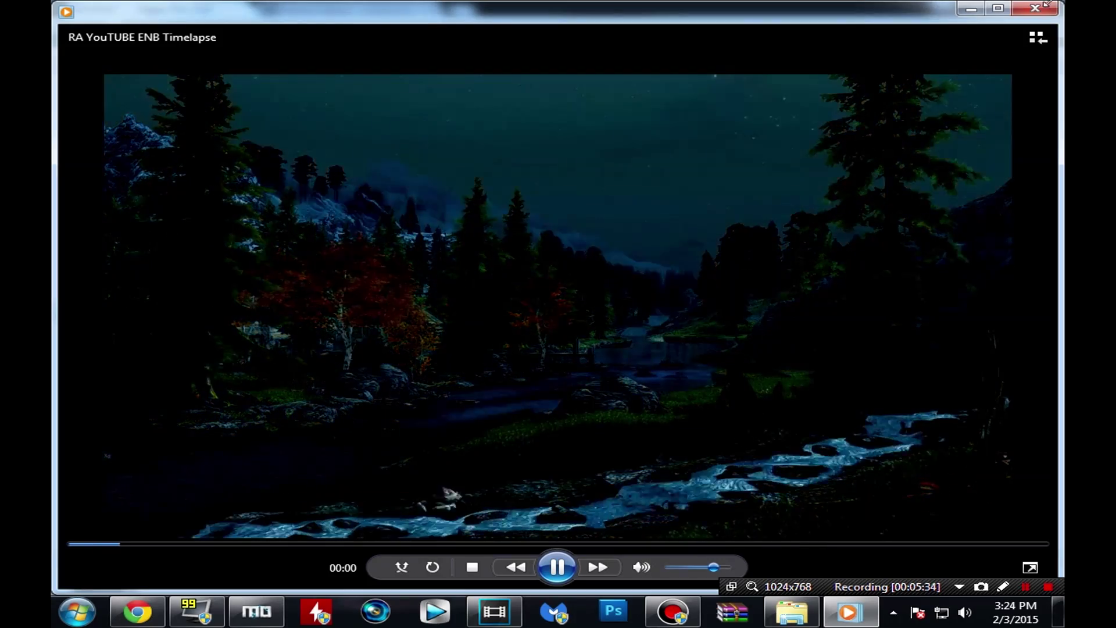
click(1000, 8)
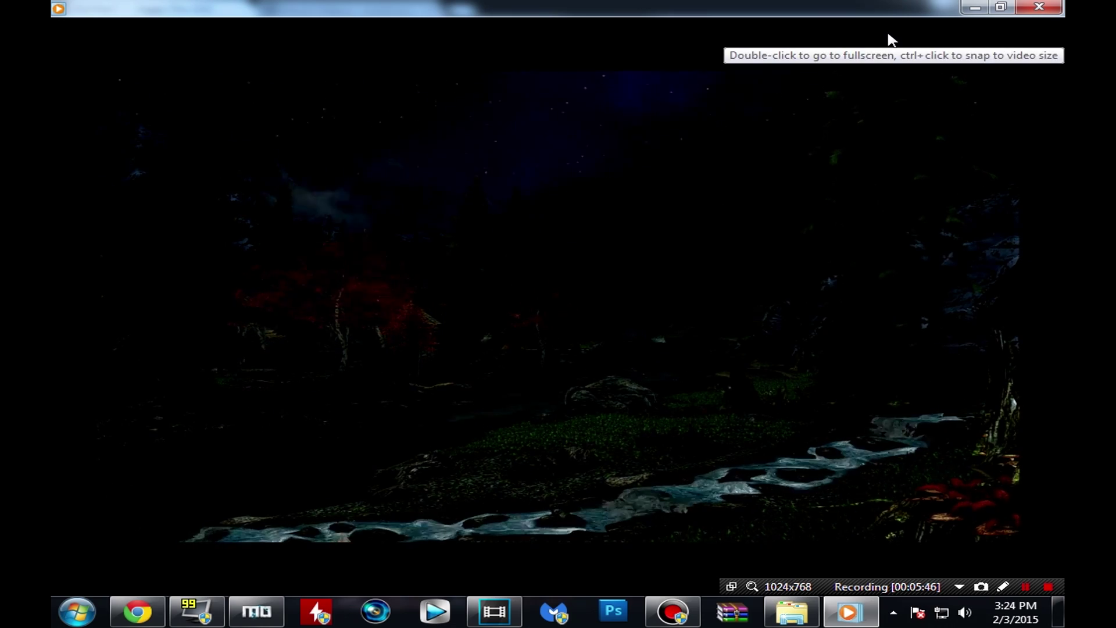
mouse_move(754, 62)
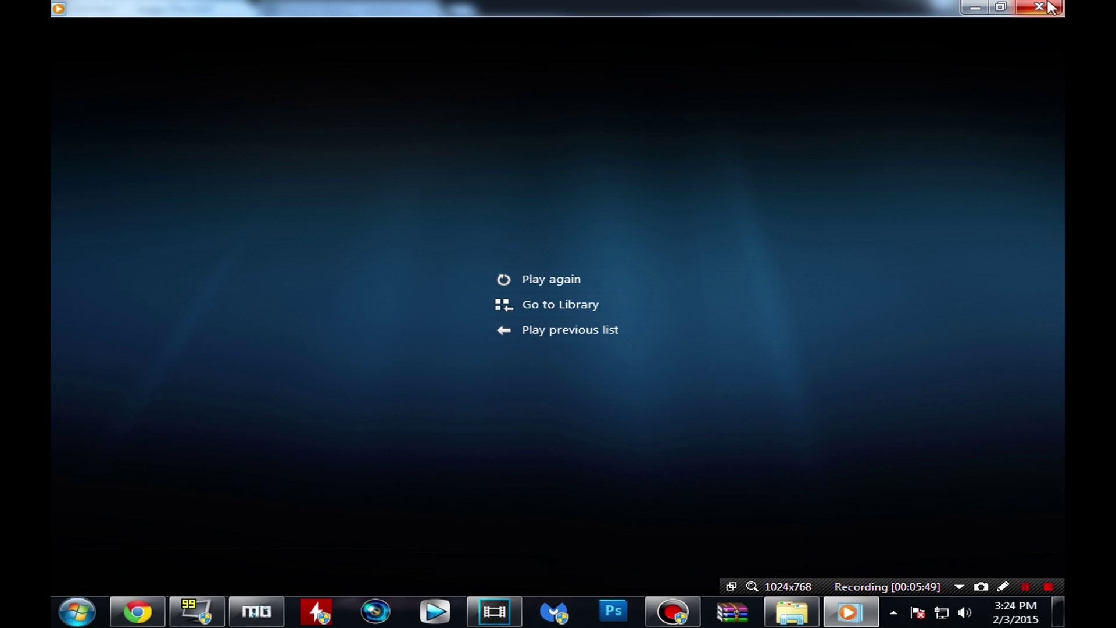
click(1039, 7)
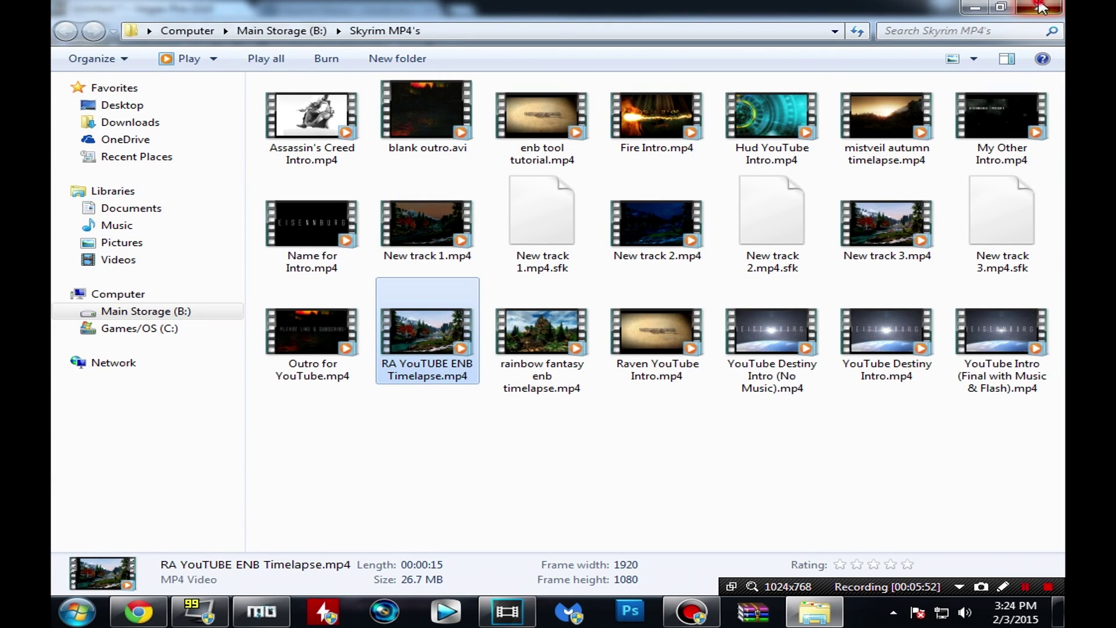
click(1039, 7)
- Close Vegas Pro and minimize the browser window to reach the desktop
click(1039, 6)
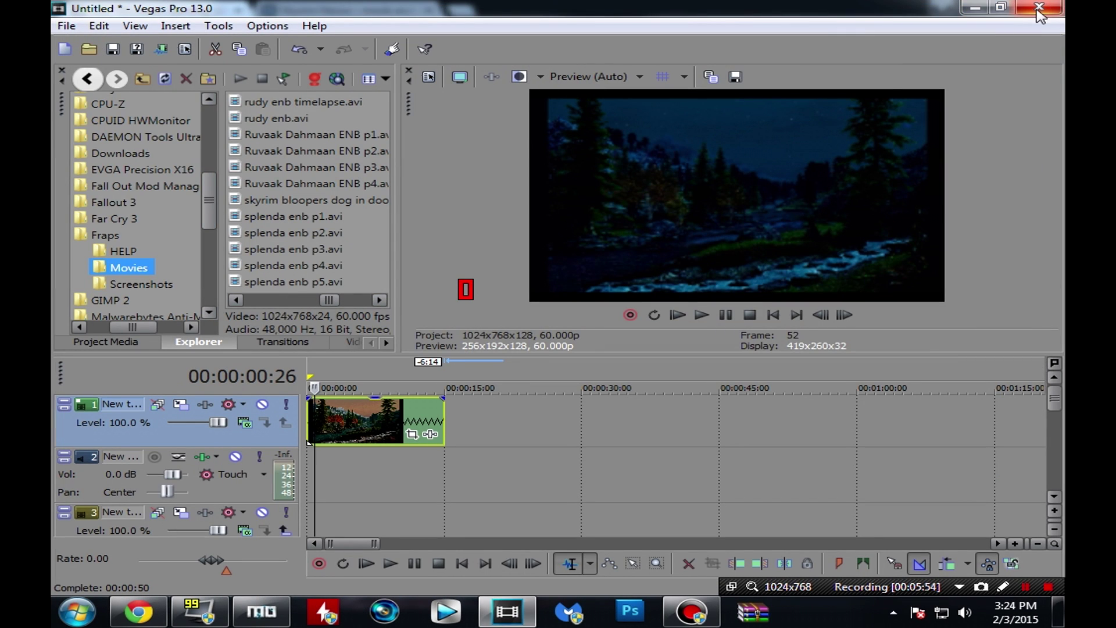
click(599, 262)
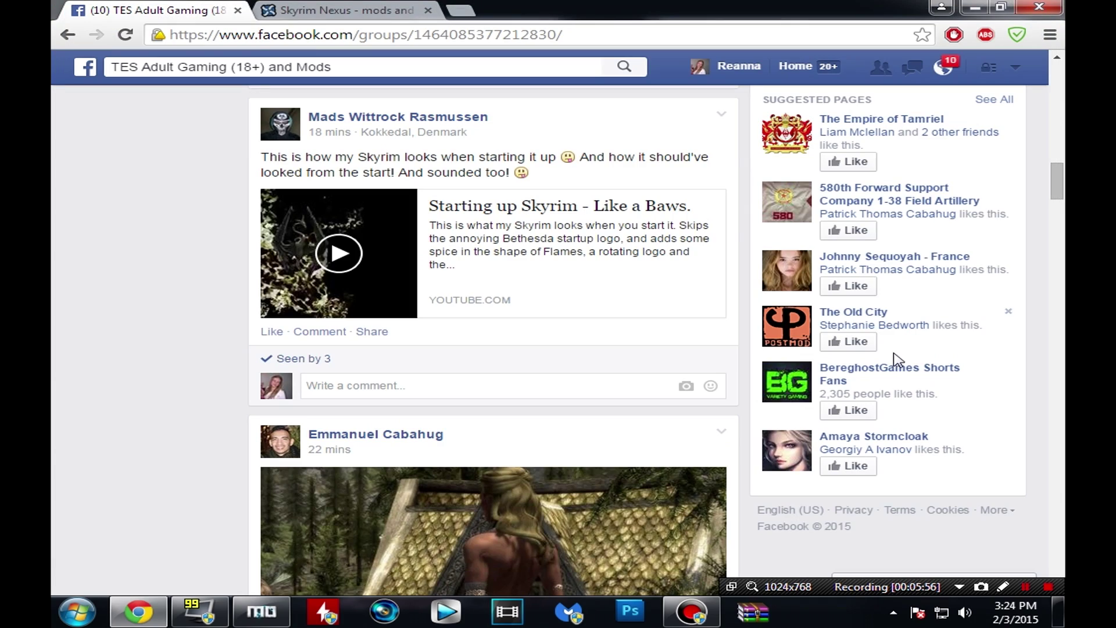
click(987, 6)
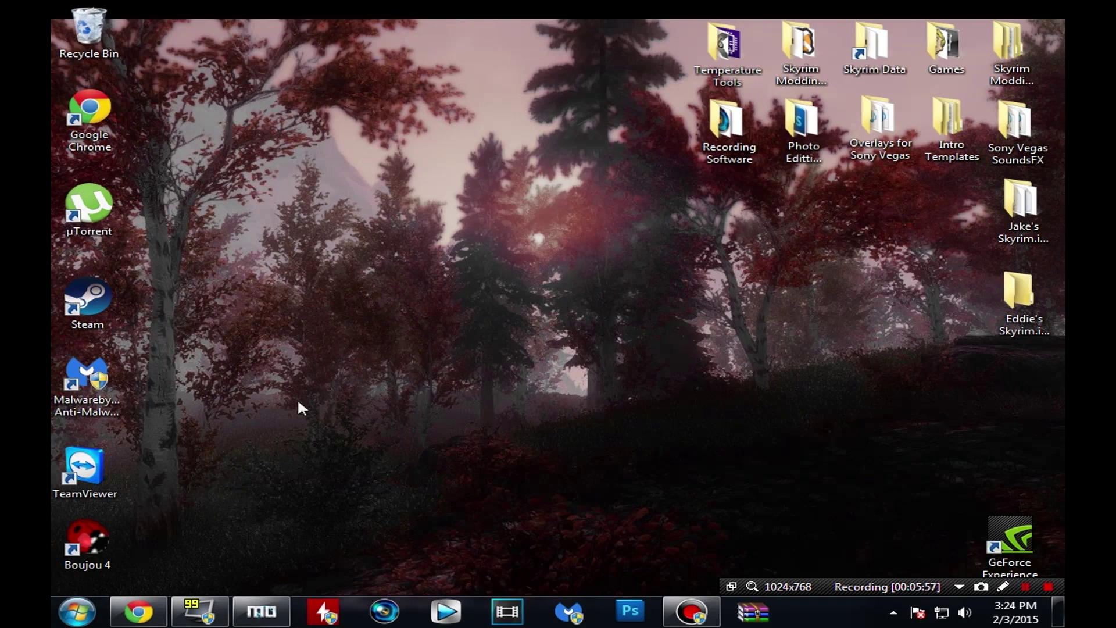